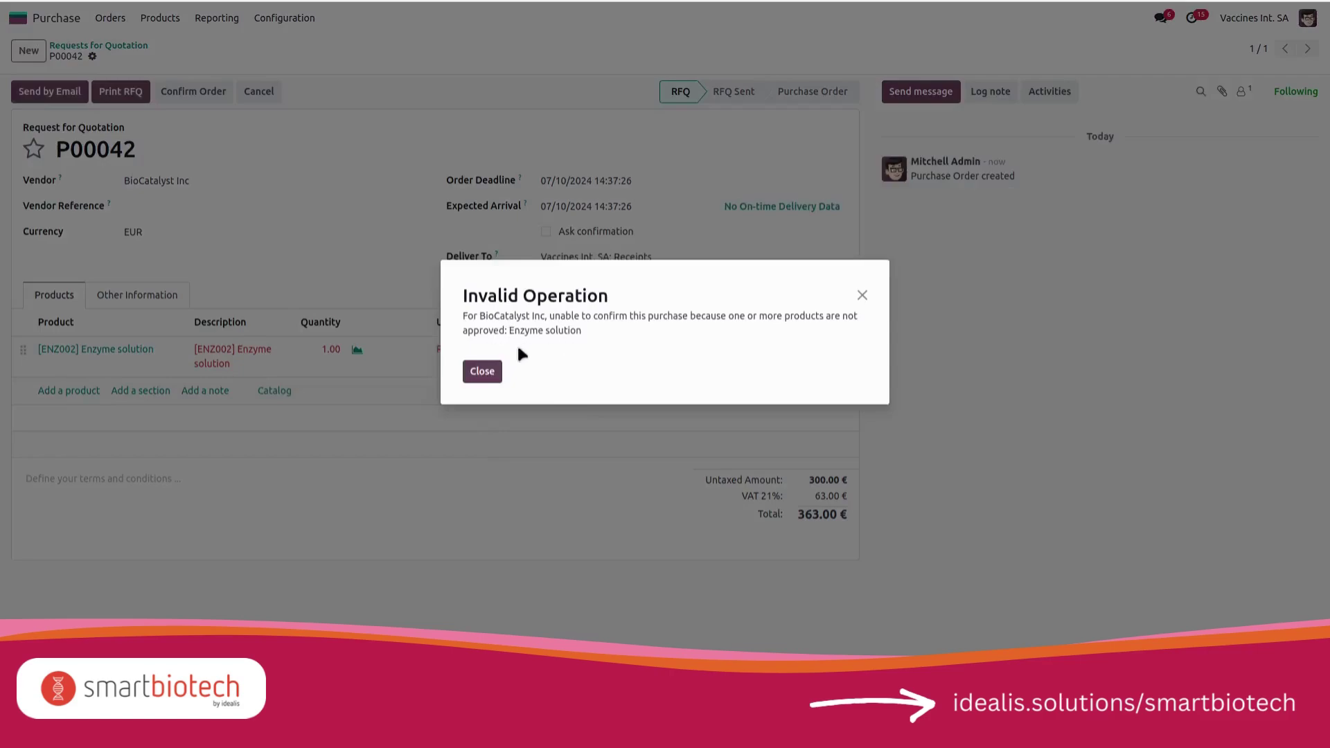
Dismiss the error saying Enzyme solution isn't approved for BioCatalyst Inc
{"action": "left_click", "coordinate": [480, 377]}
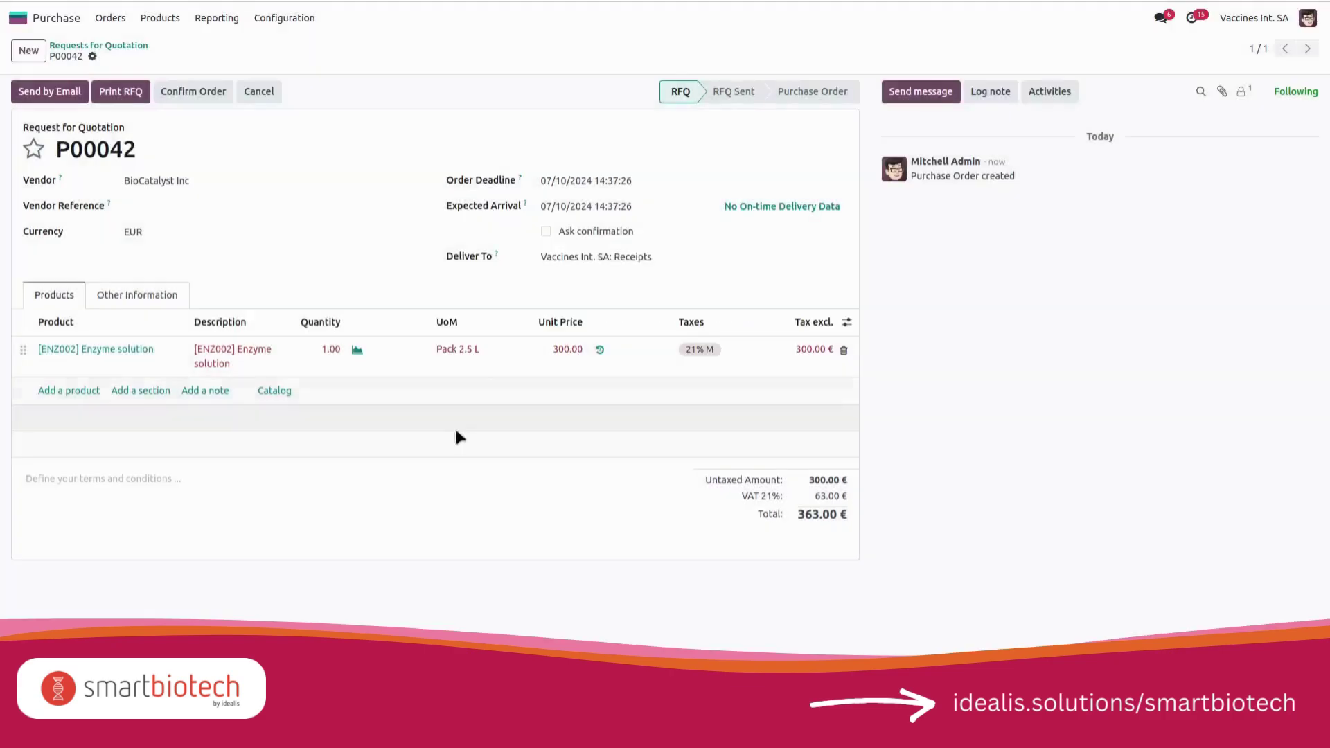
Add BioCatalyst Inc as a purchase vendor on the Enzyme solution product
{"action": "left_click", "coordinate": [146, 355]}
{"action": "left_click", "coordinate": [190, 350]}
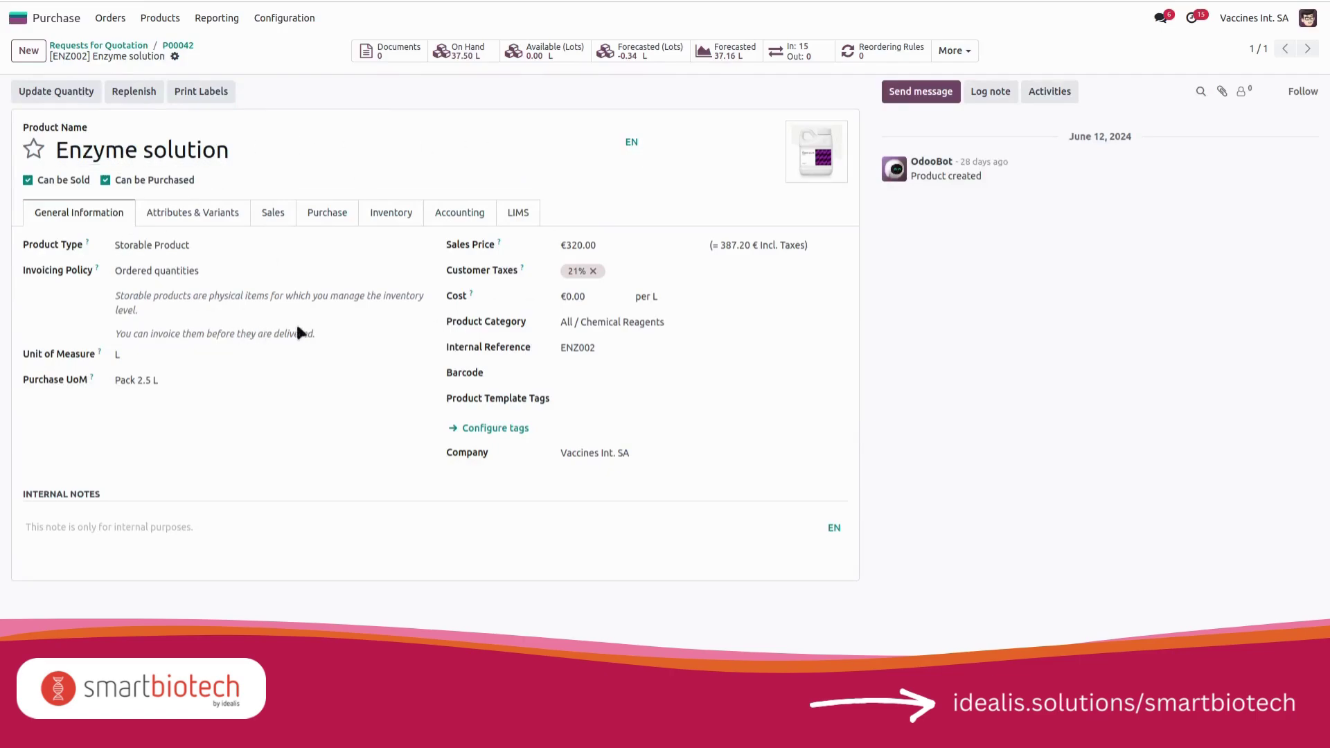
{"action": "left_click", "coordinate": [337, 212]}
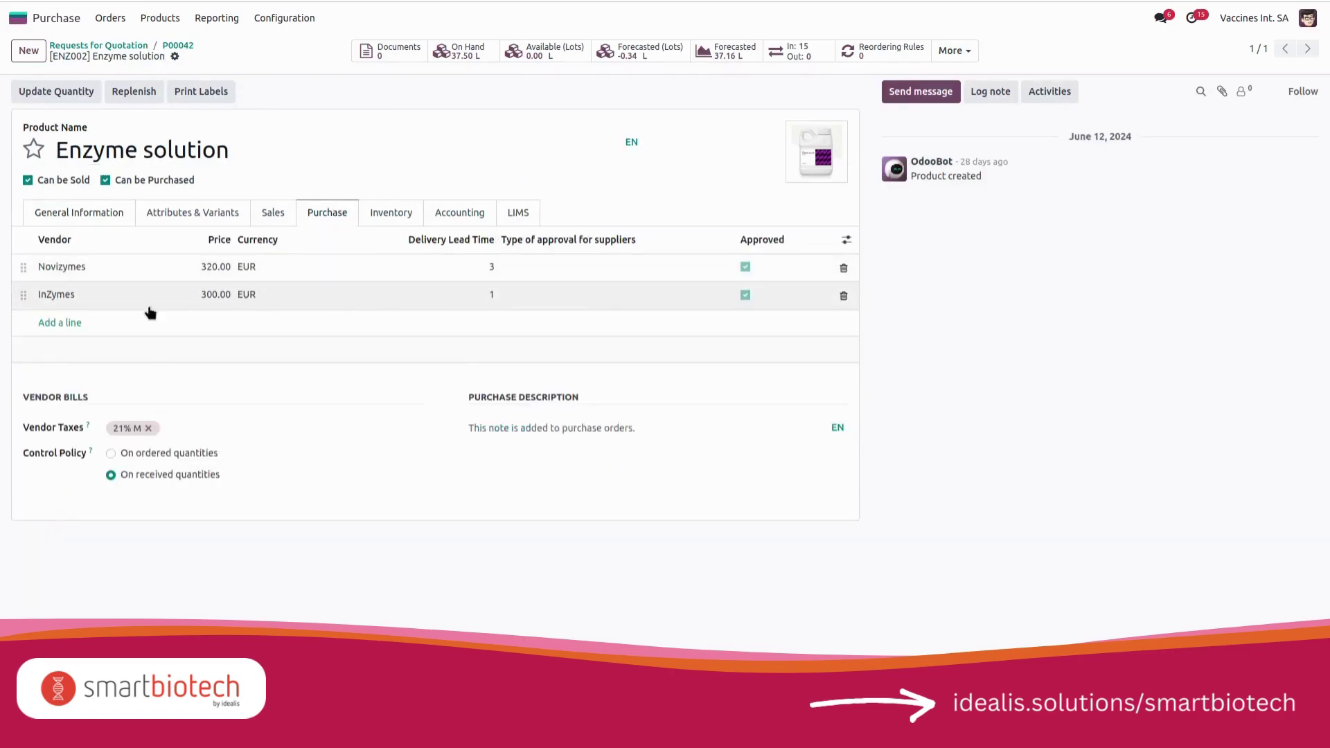
{"action": "left_click", "coordinate": [76, 324]}
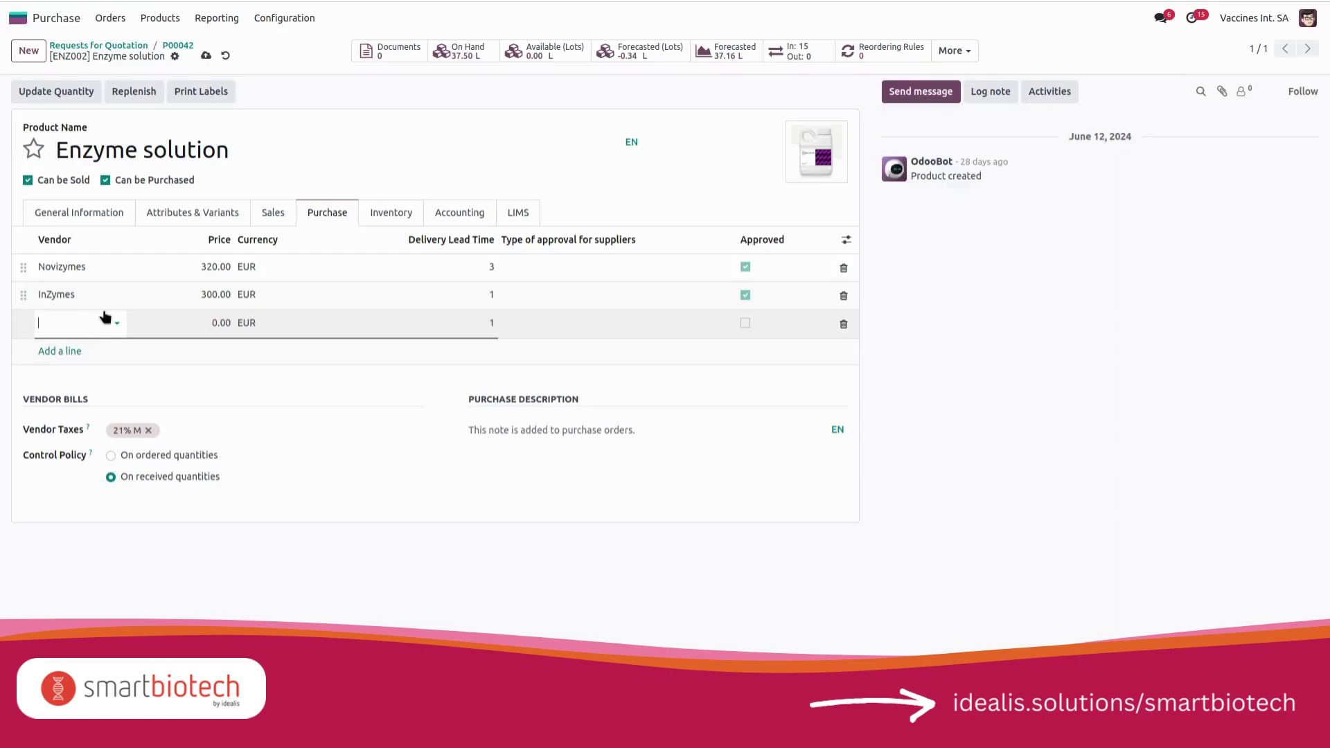
{"action": "type", "text": "Bioc"}
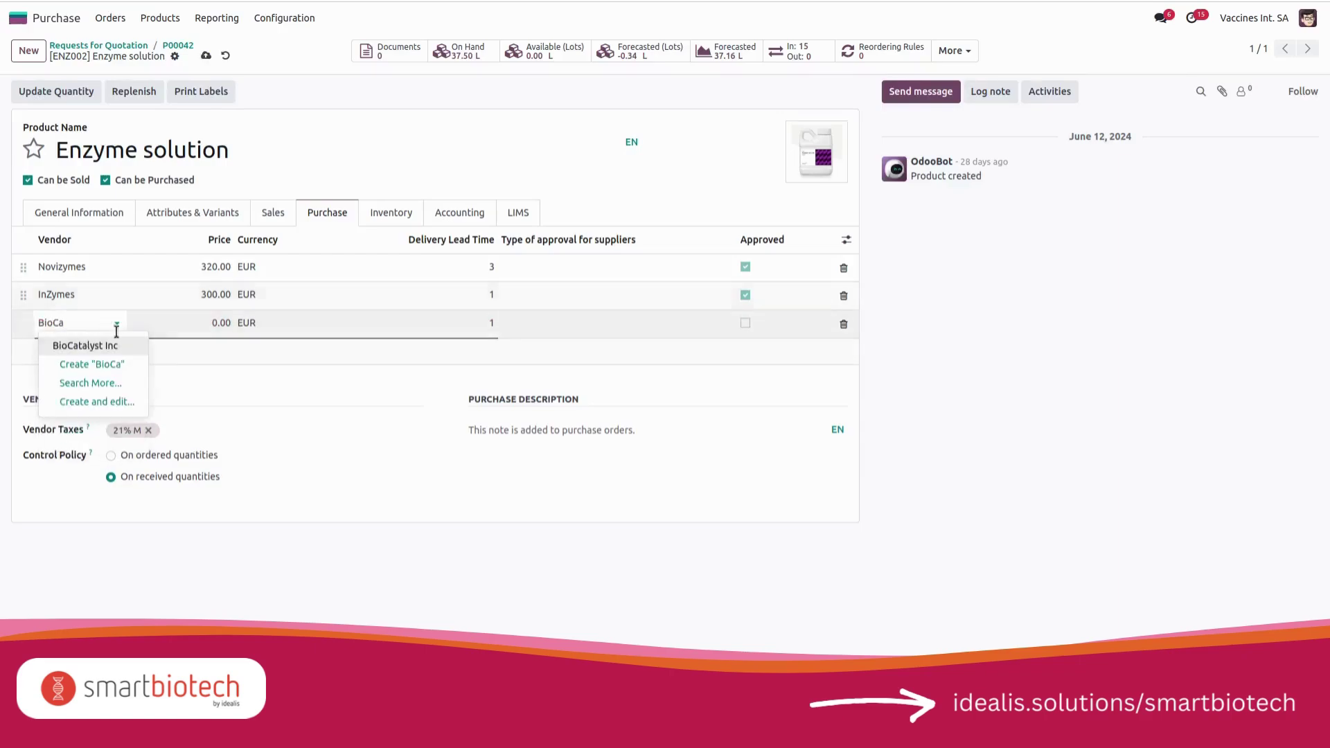
{"action": "left_click", "coordinate": [119, 345]}
Give the BioCatalyst Inc vendor line price 300.00, mark it Approved, and save the product
{"action": "left_click", "coordinate": [213, 322]}
{"action": "type", "text": "3"}
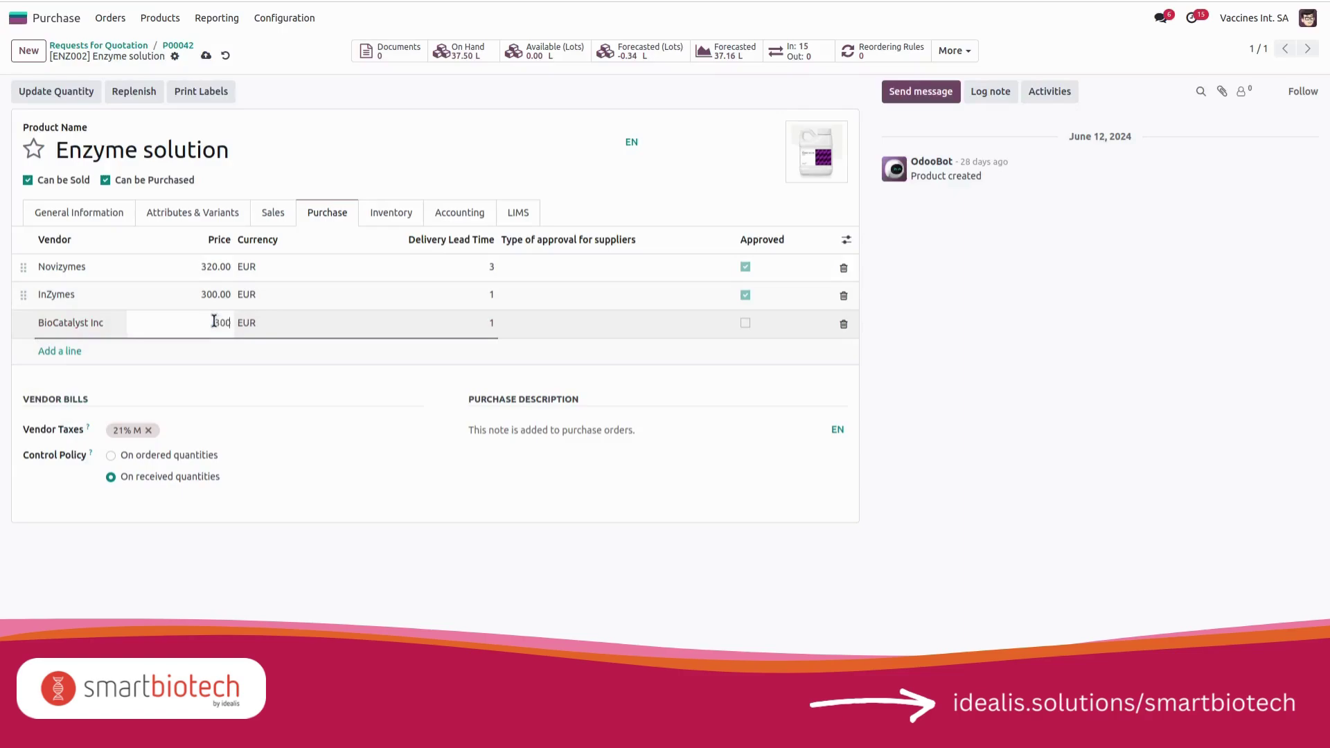
{"action": "left_click", "coordinate": [696, 379]}
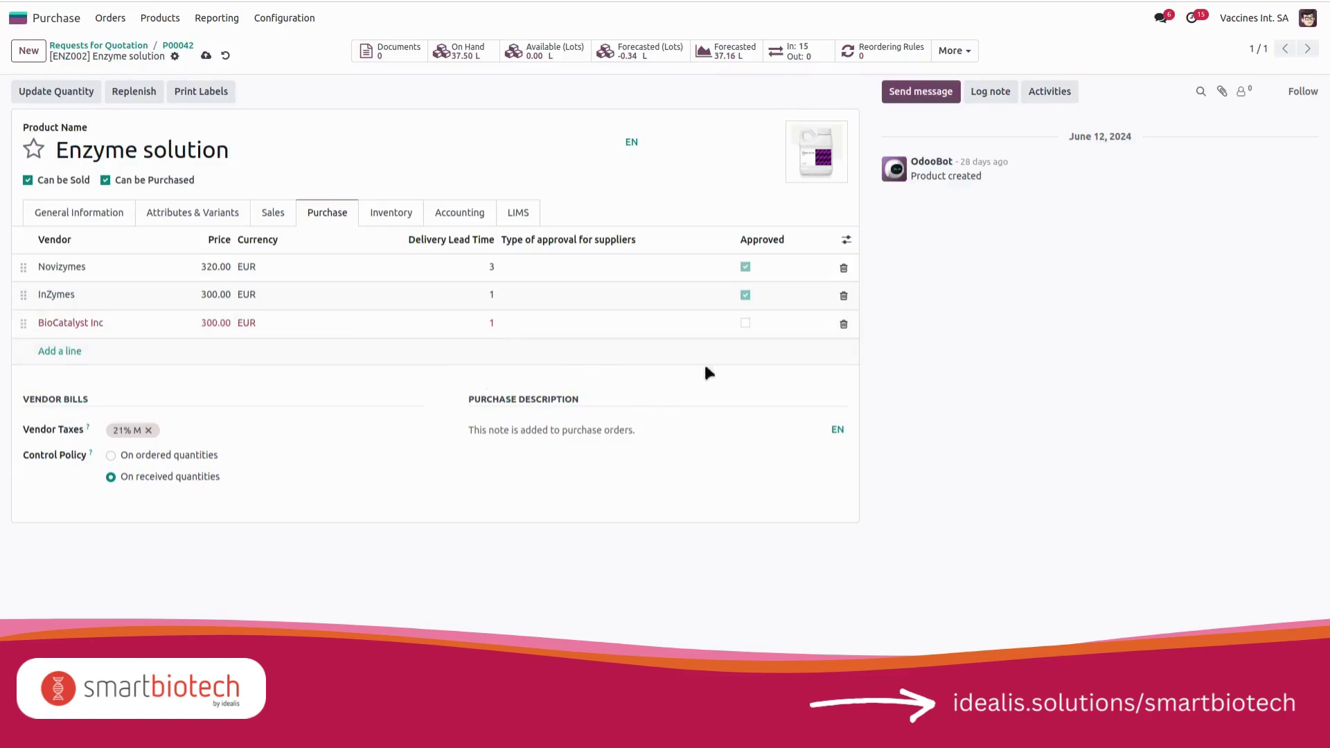
{"action": "left_click", "coordinate": [746, 323]}
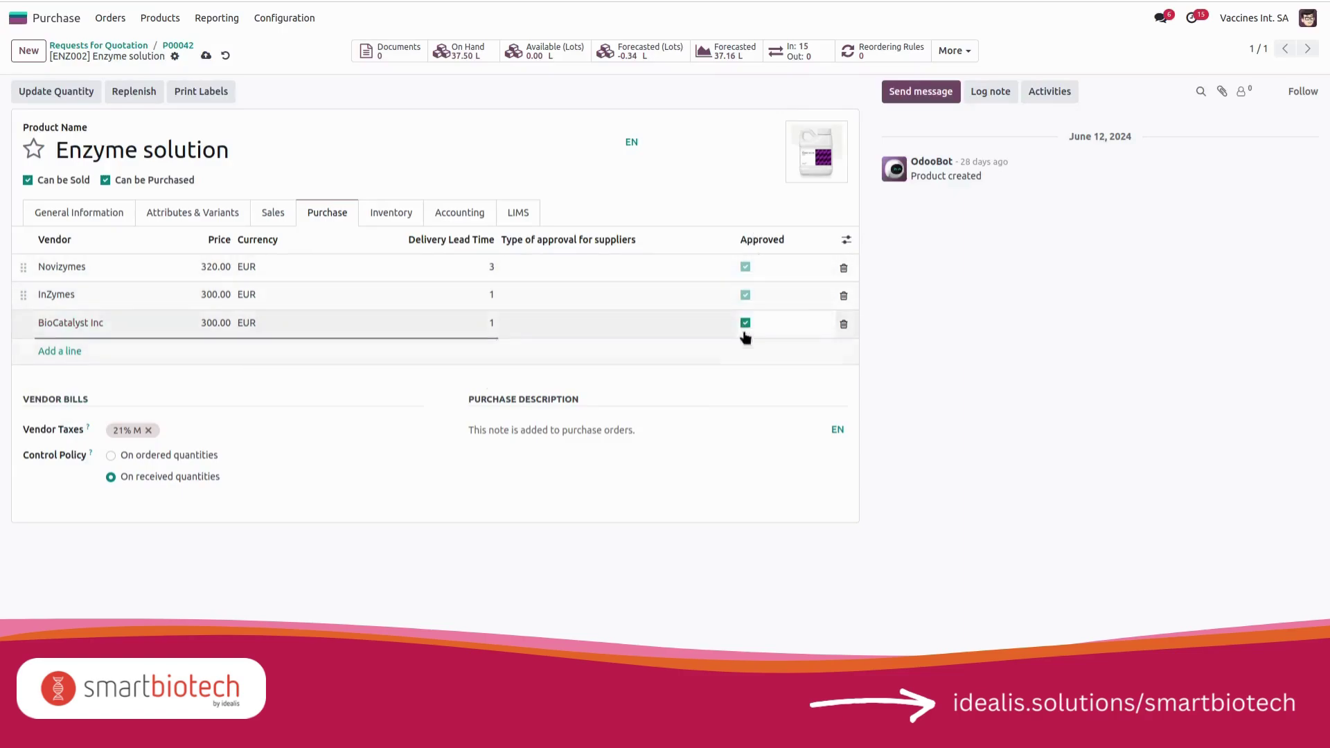
{"action": "left_click", "coordinate": [206, 57]}
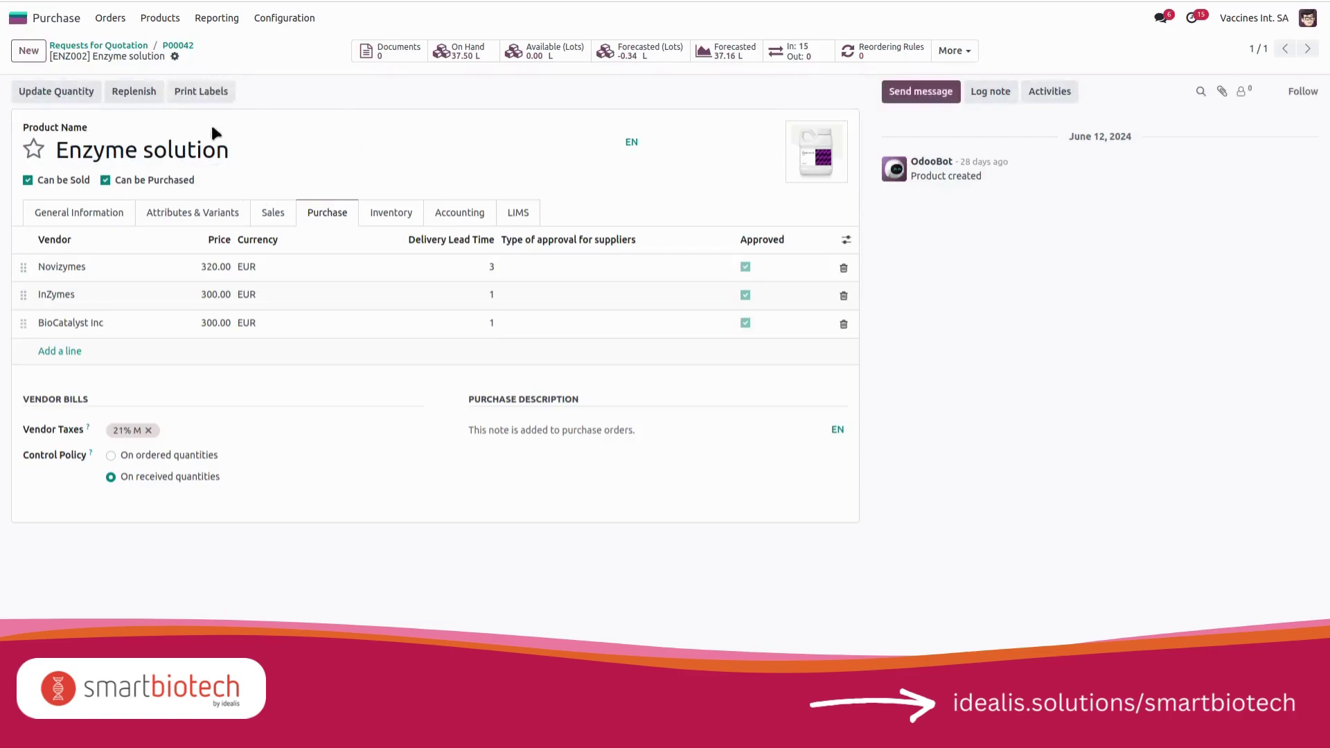
{"action": "left_click", "coordinate": [182, 47]}
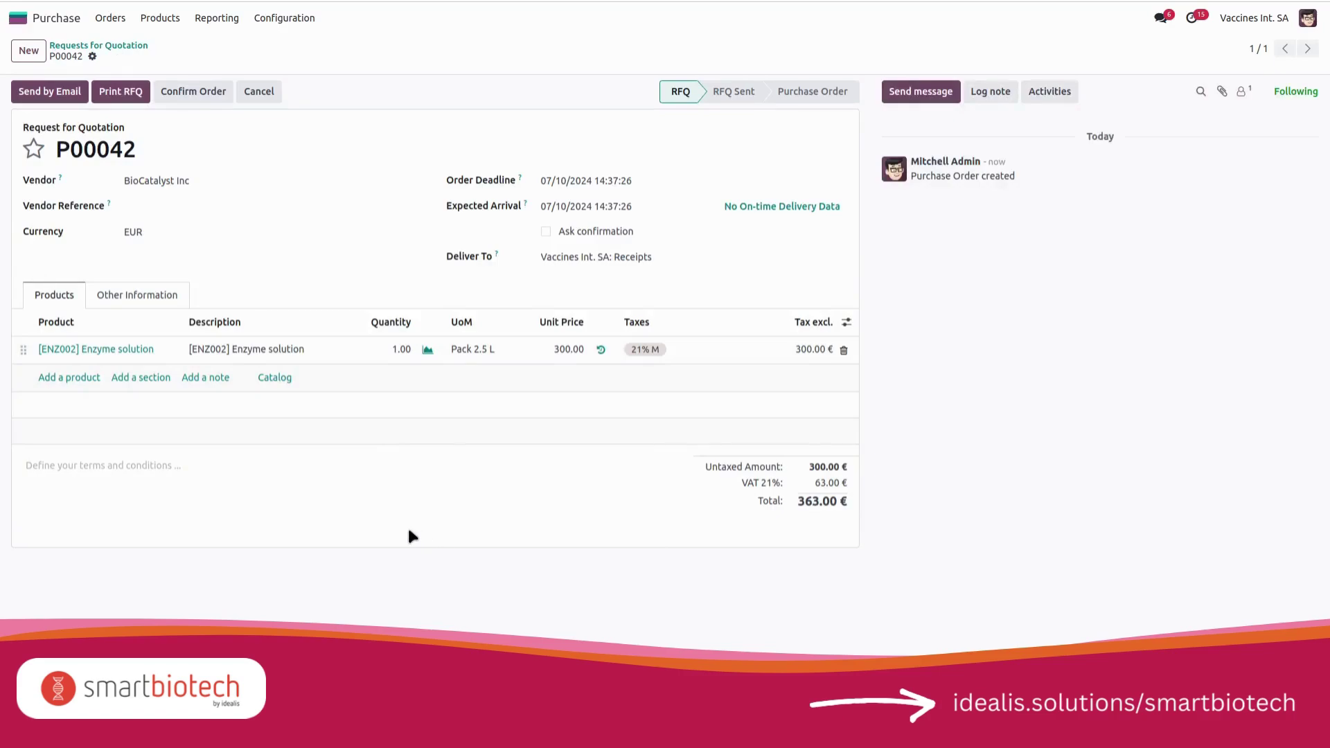
Confirm P00042 and approve its approval request #00017
{"action": "left_click", "coordinate": [197, 91]}
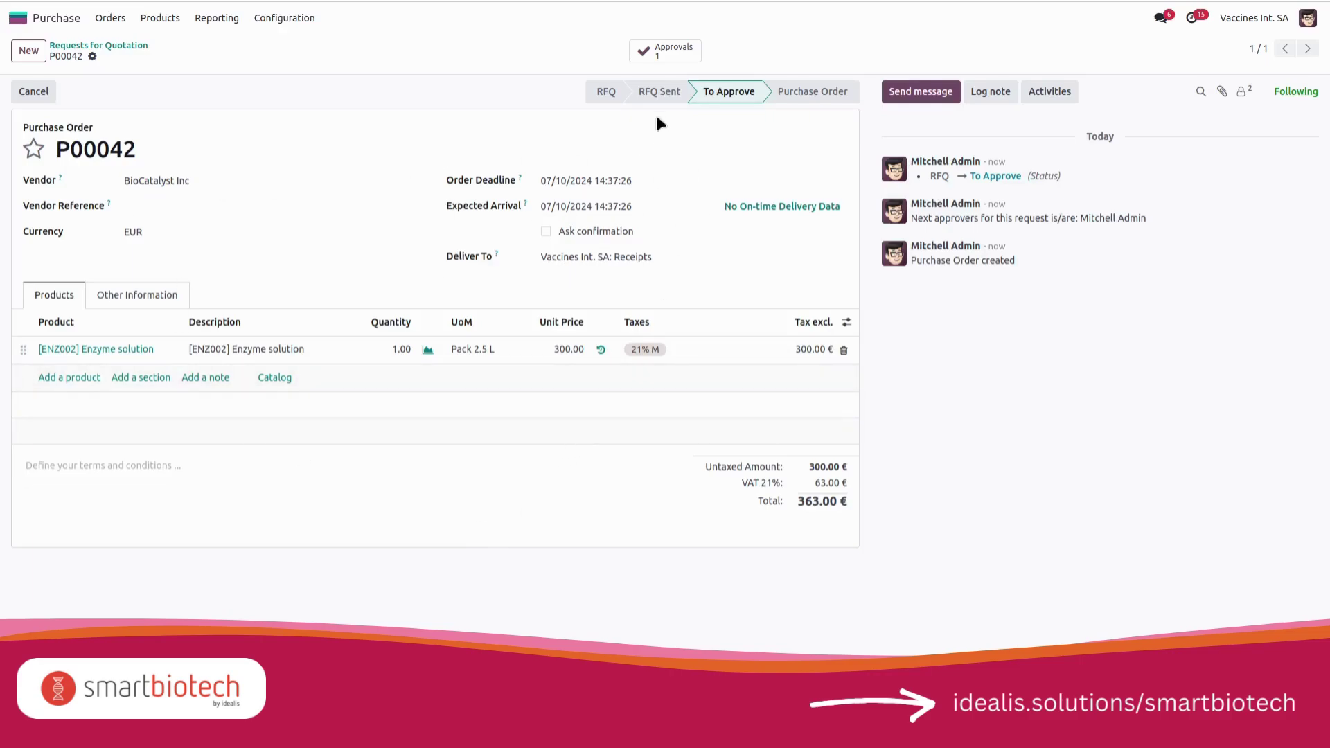
{"action": "left_click", "coordinate": [667, 58]}
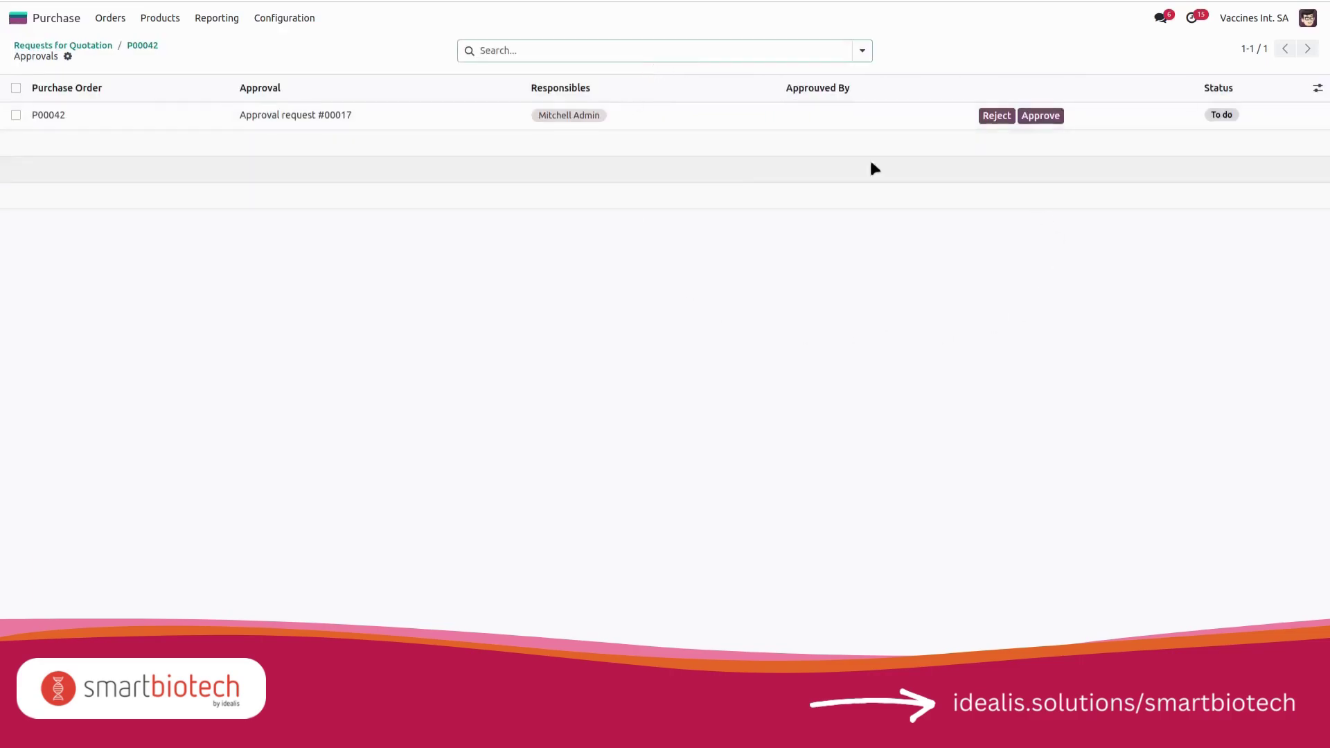
{"action": "left_click", "coordinate": [1040, 117]}
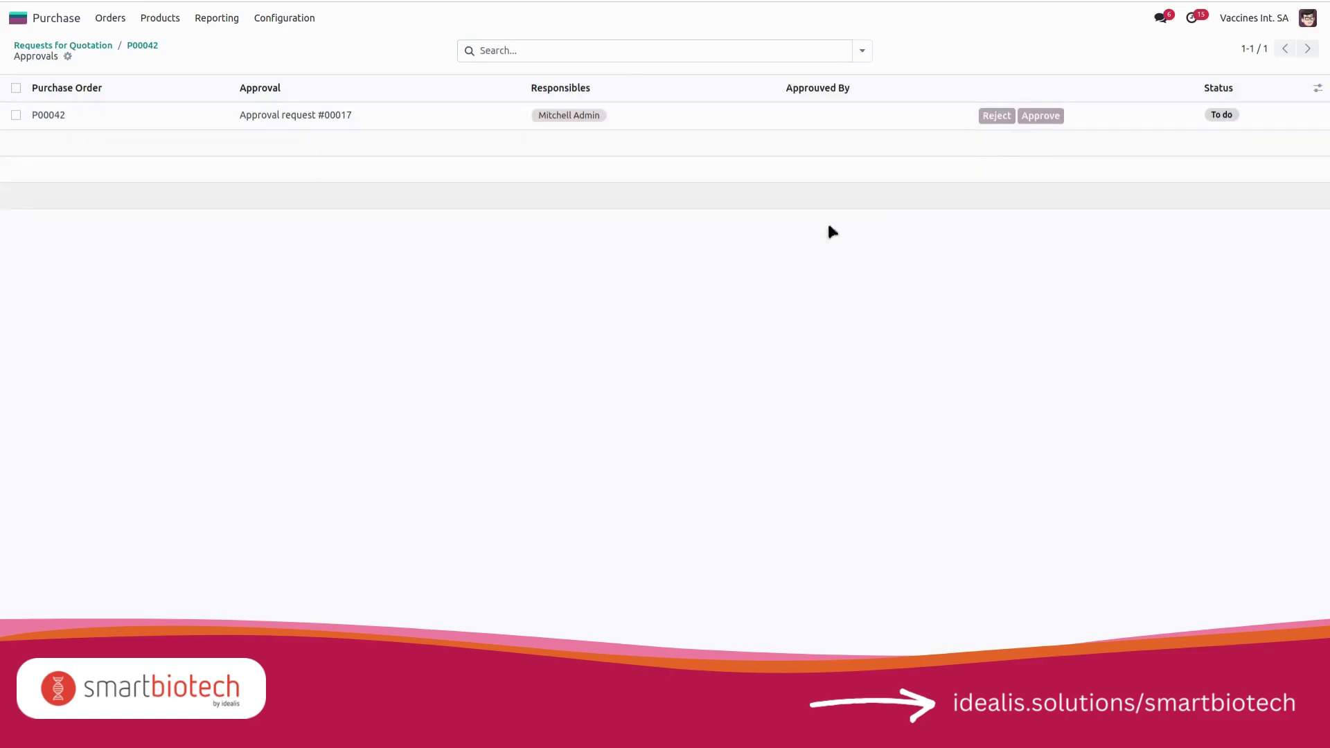
{"action": "left_click", "coordinate": [145, 46]}
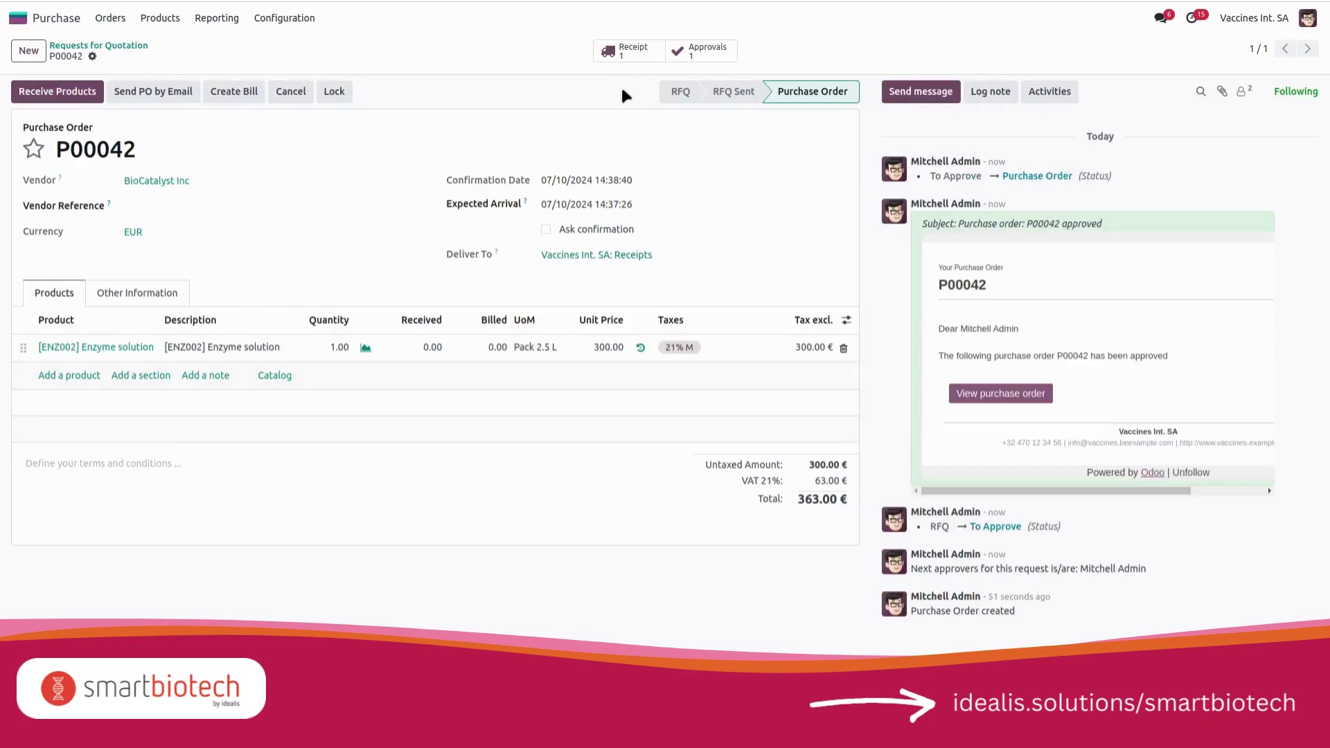
Receive 2.50 L of Enzyme solution on VACCI/IN/00026 with a generated lot and supplier lot 897546
{"action": "left_click", "coordinate": [627, 51]}
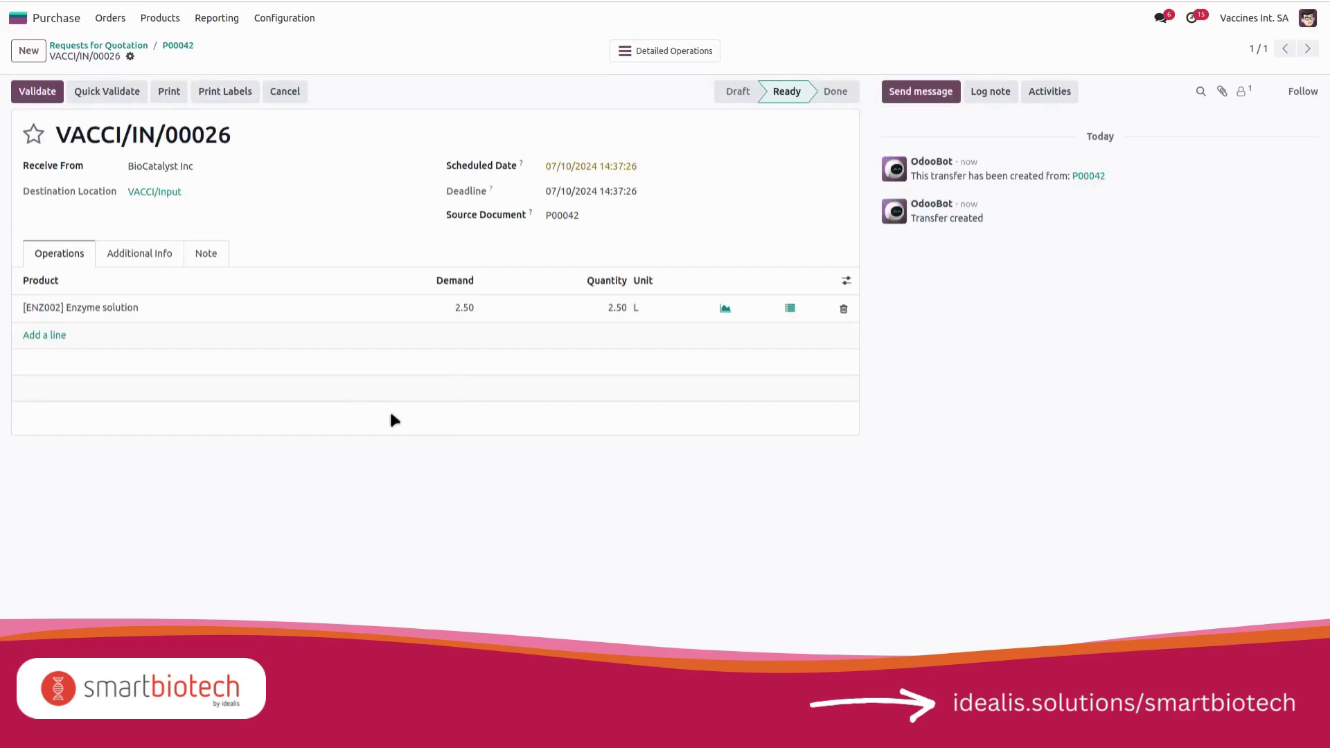
{"action": "left_click", "coordinate": [789, 309]}
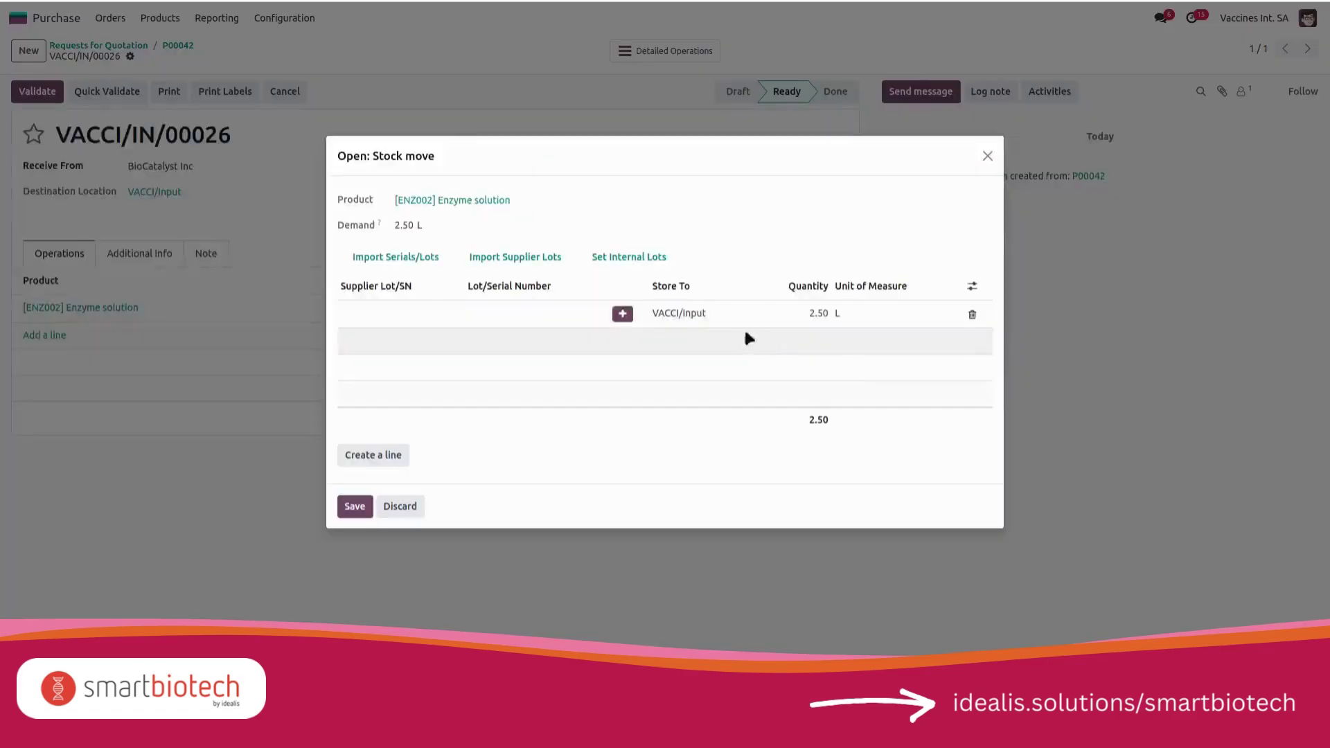
{"action": "left_click", "coordinate": [619, 315]}
{"action": "left_click", "coordinate": [400, 313]}
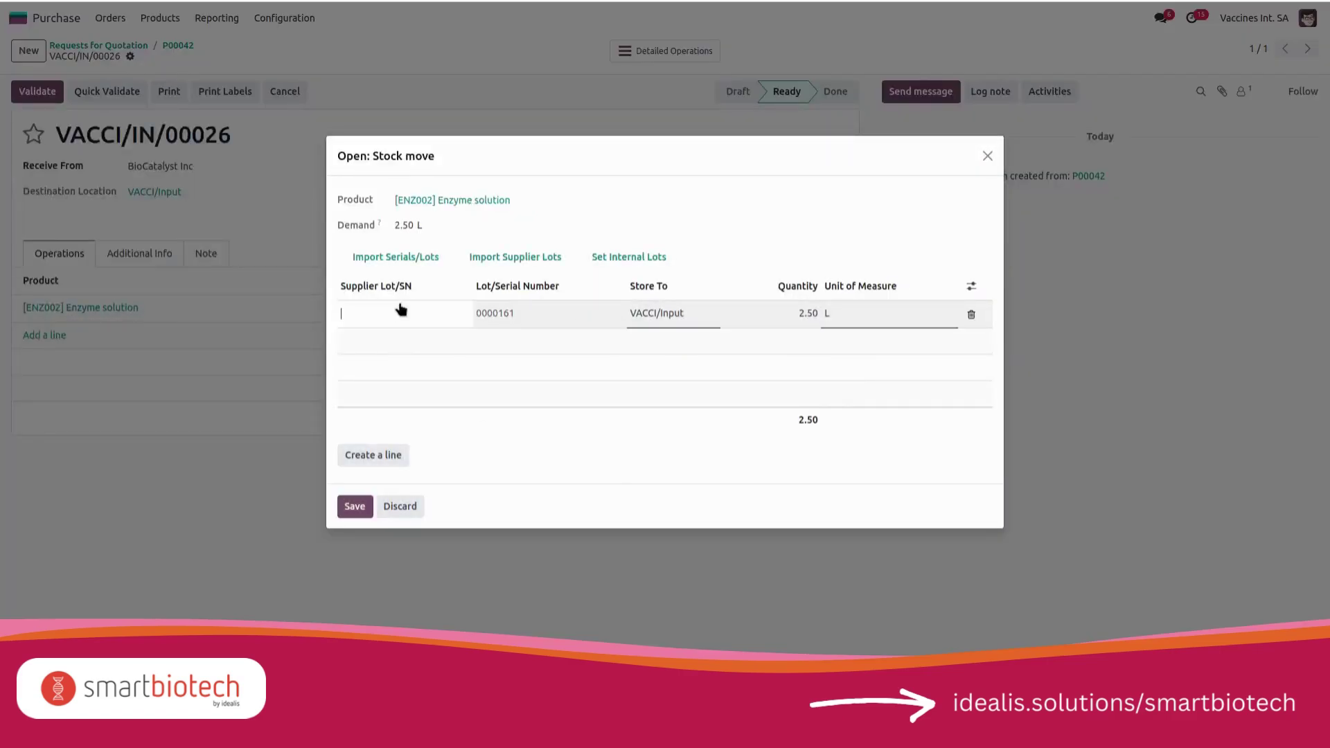
{"action": "type", "text": "897546"}
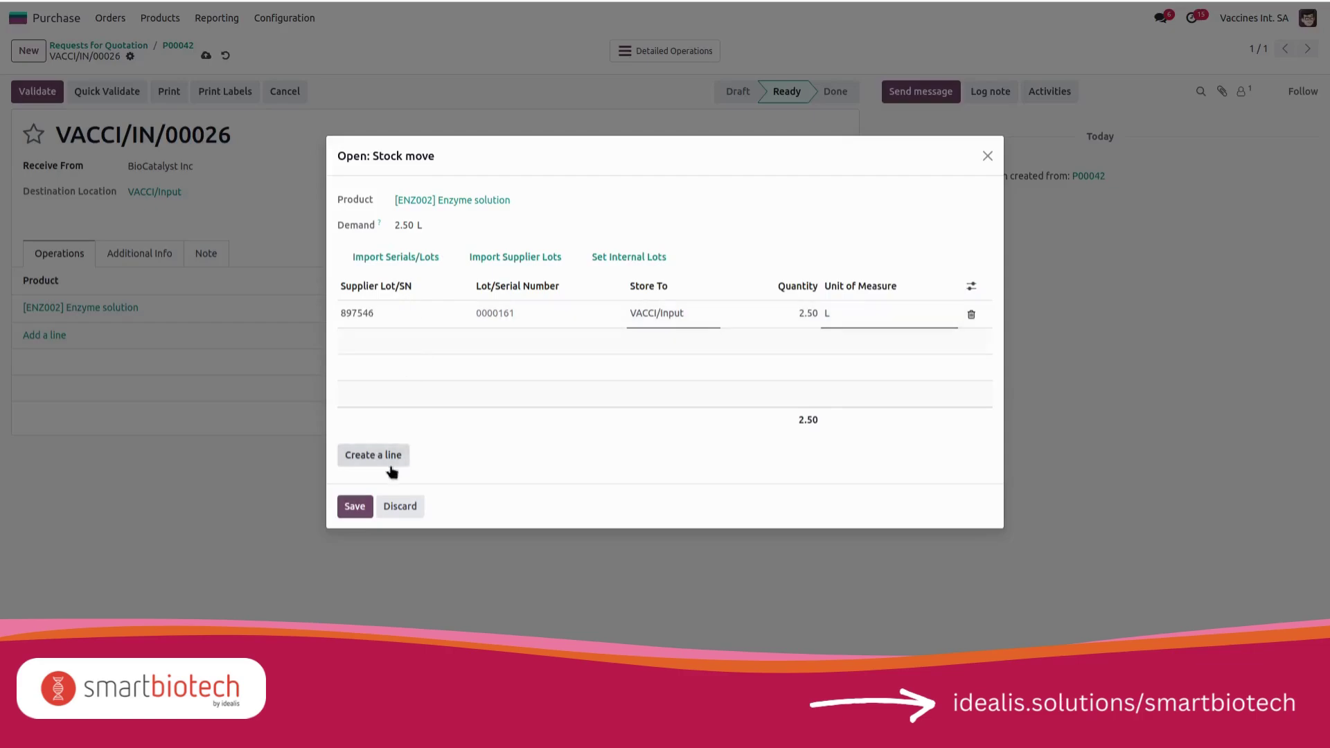
{"action": "left_click", "coordinate": [354, 507]}
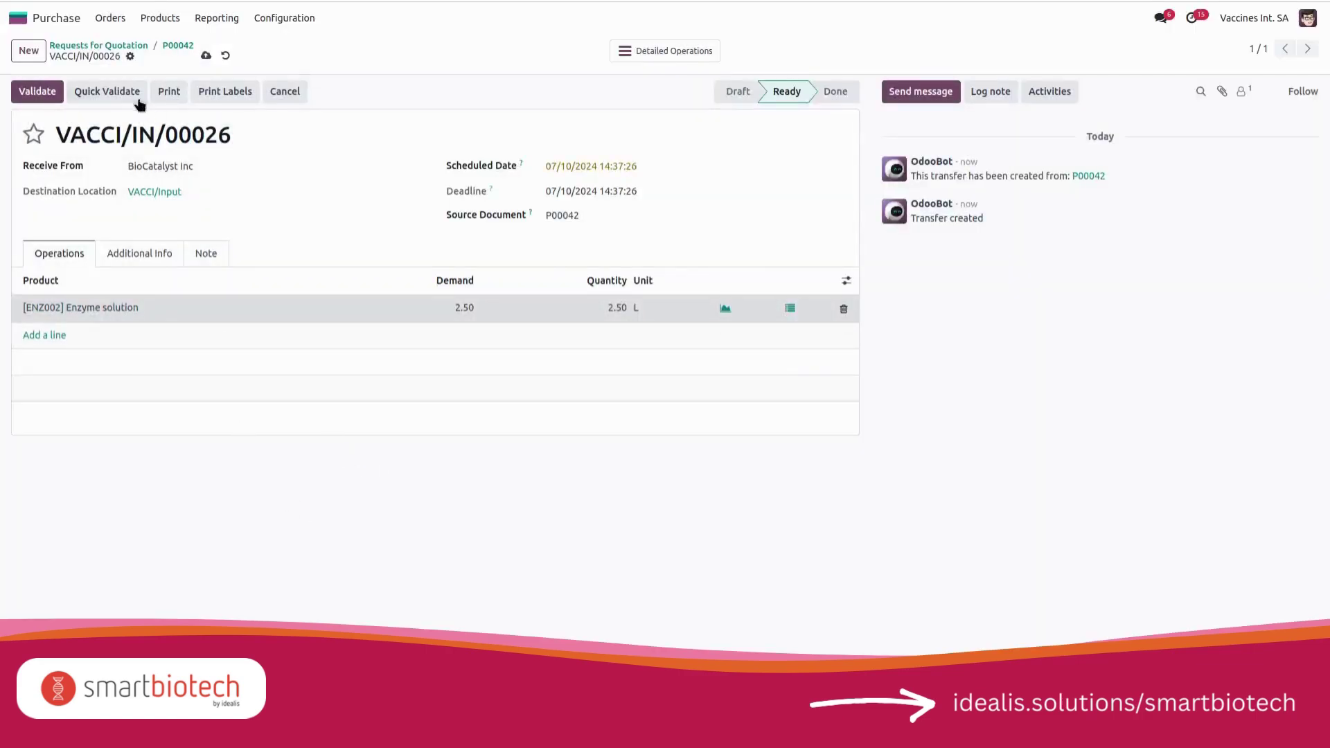
{"action": "left_click", "coordinate": [37, 91]}
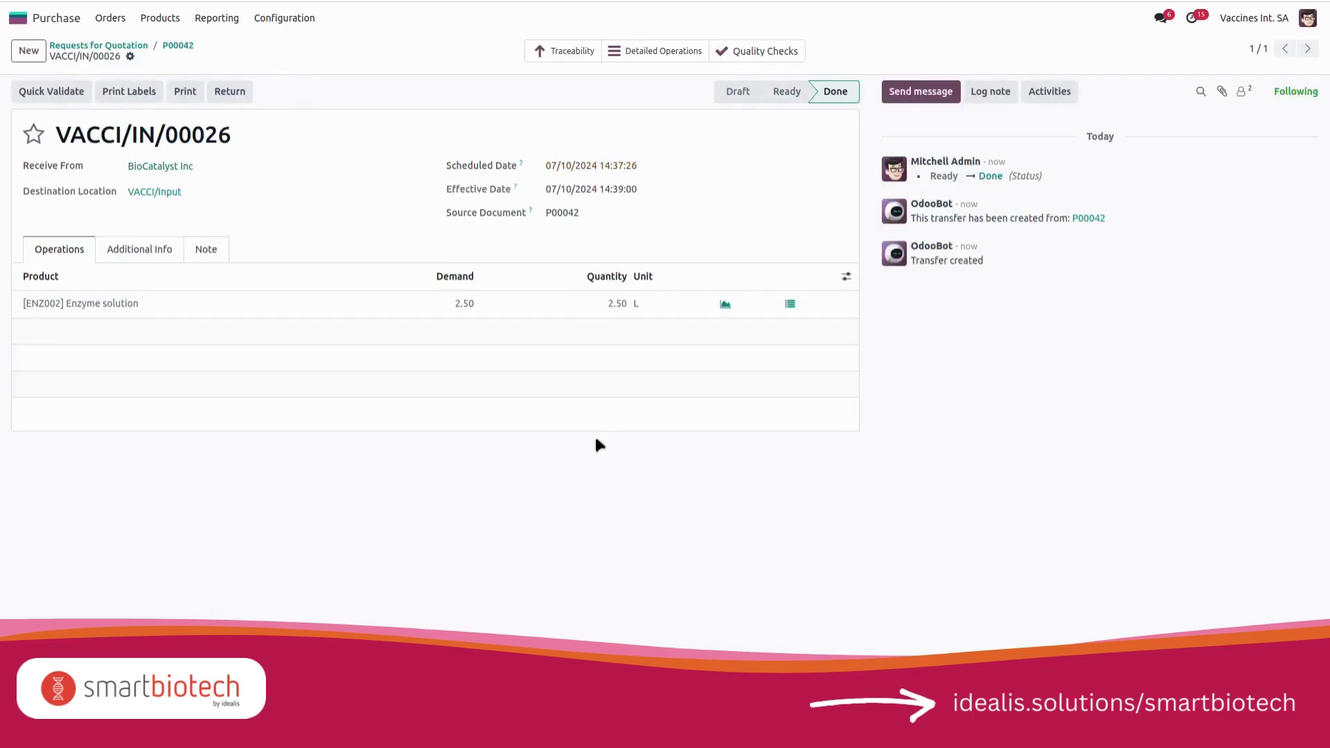
Create a vendor bill for P00042 with bill date 10 July 2024
{"action": "left_click", "coordinate": [170, 168]}
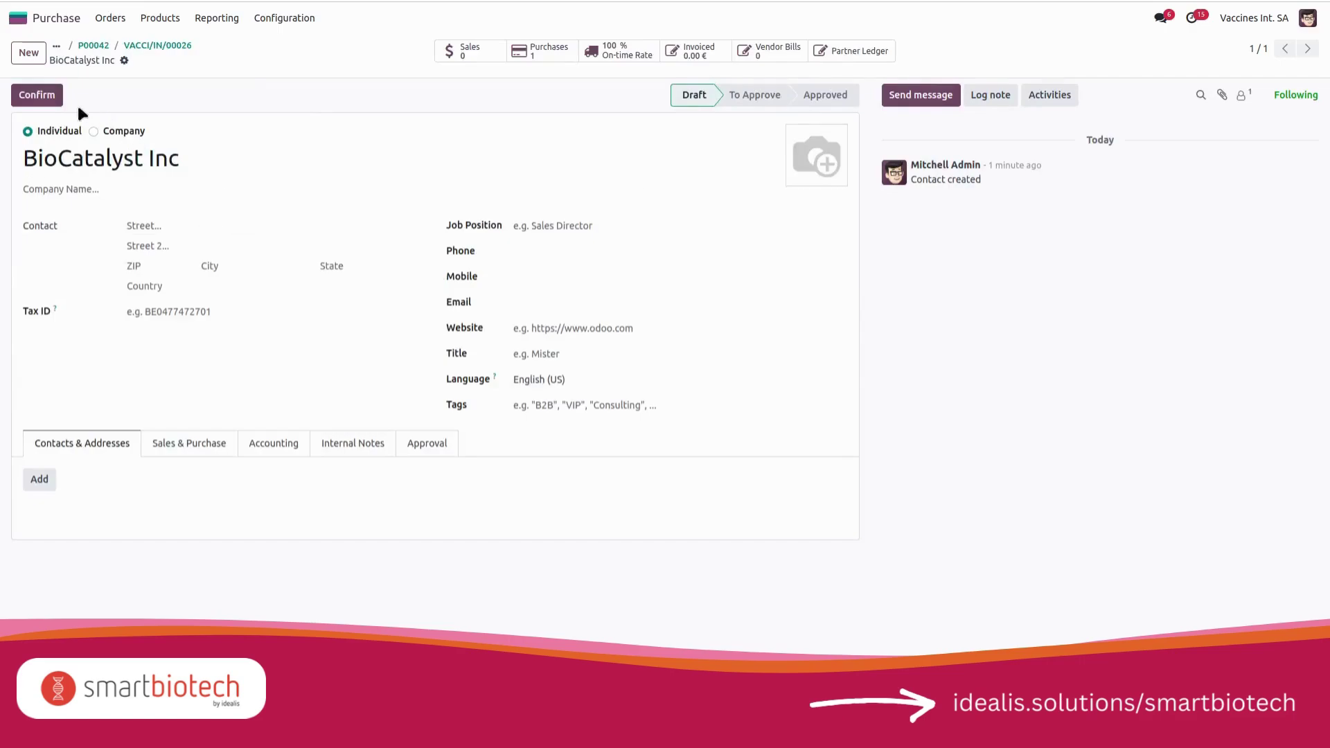
{"action": "left_click", "coordinate": [93, 45]}
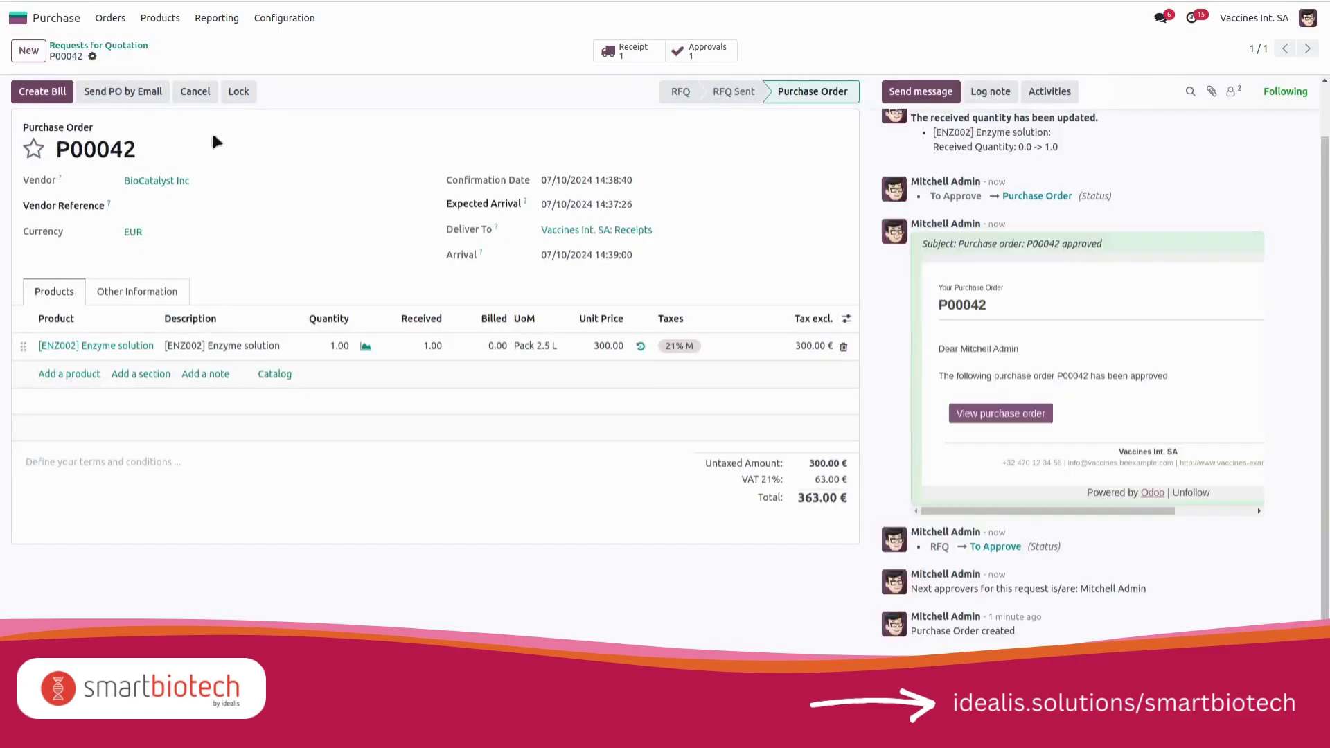
{"action": "left_click", "coordinate": [41, 90]}
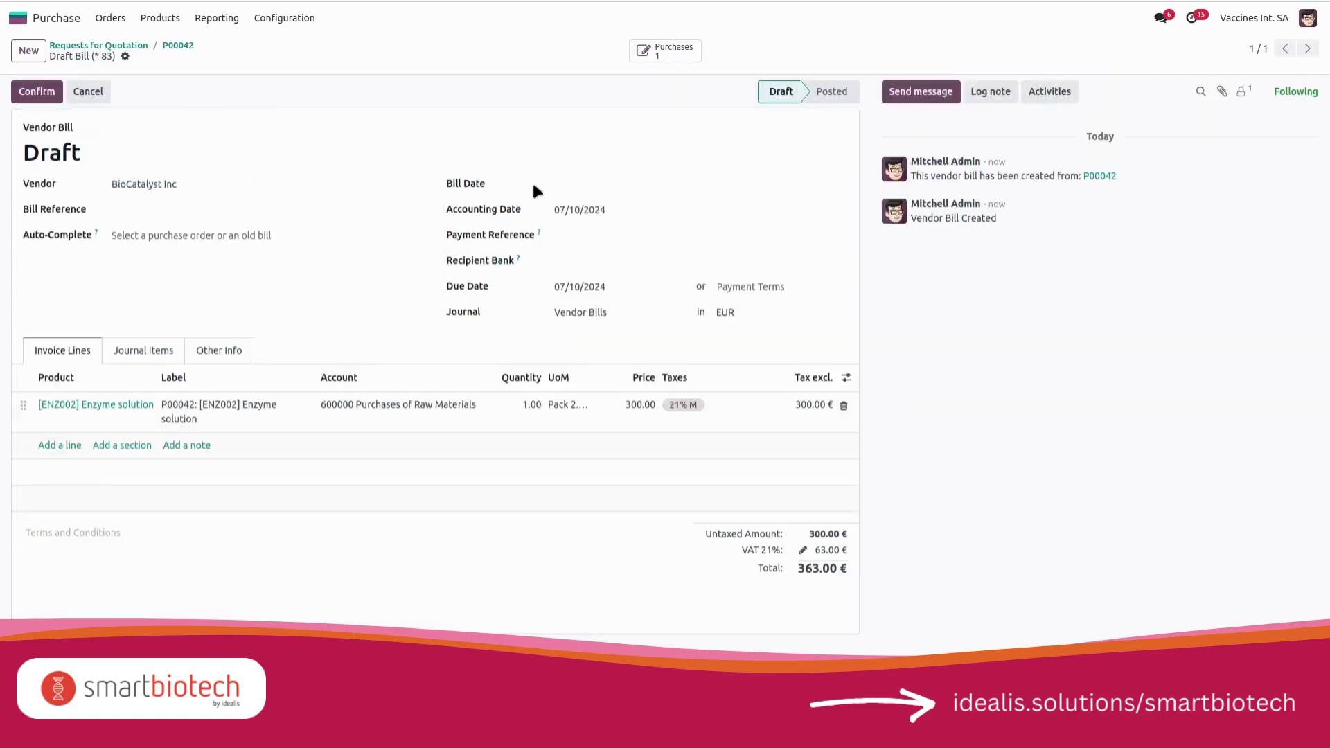
{"action": "left_click", "coordinate": [609, 187]}
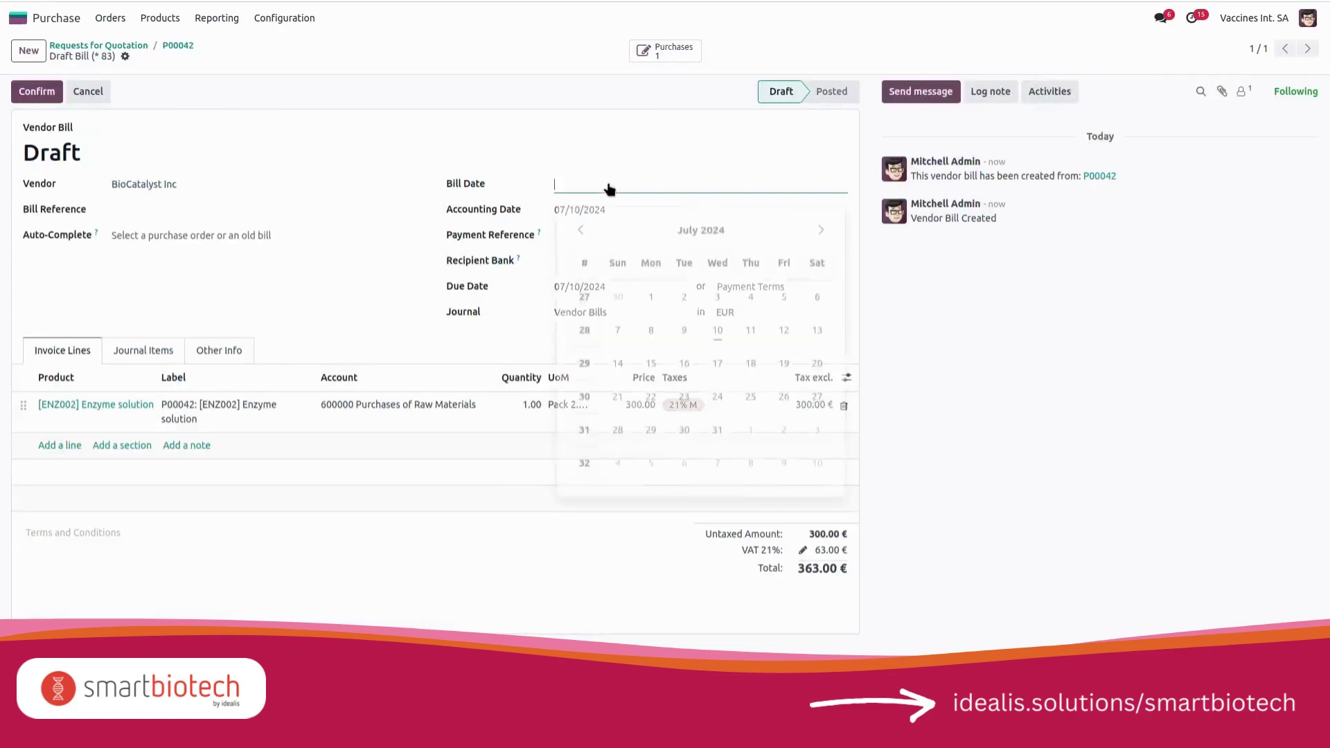
{"action": "left_click", "coordinate": [717, 329]}
Post the bill, try to register payment, and dismiss the vendor approval error
{"action": "left_click", "coordinate": [37, 92]}
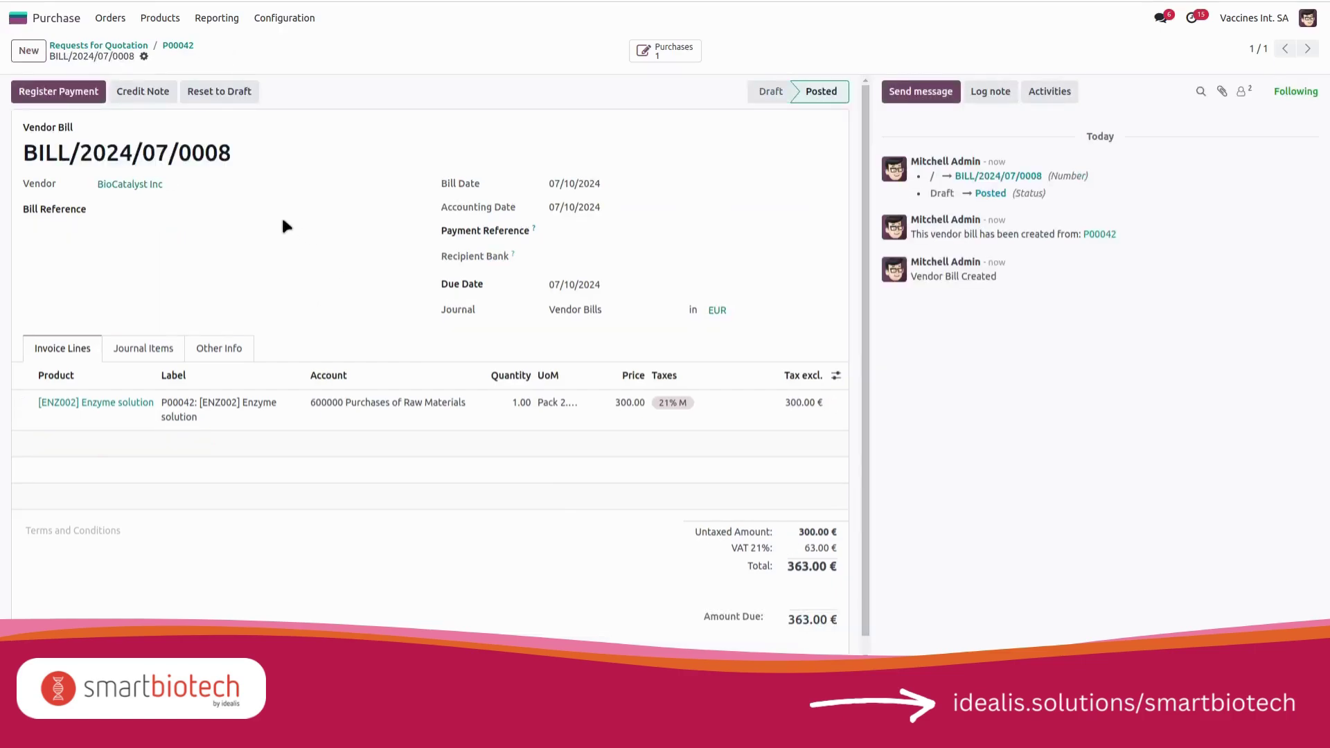
{"action": "left_click", "coordinate": [82, 96]}
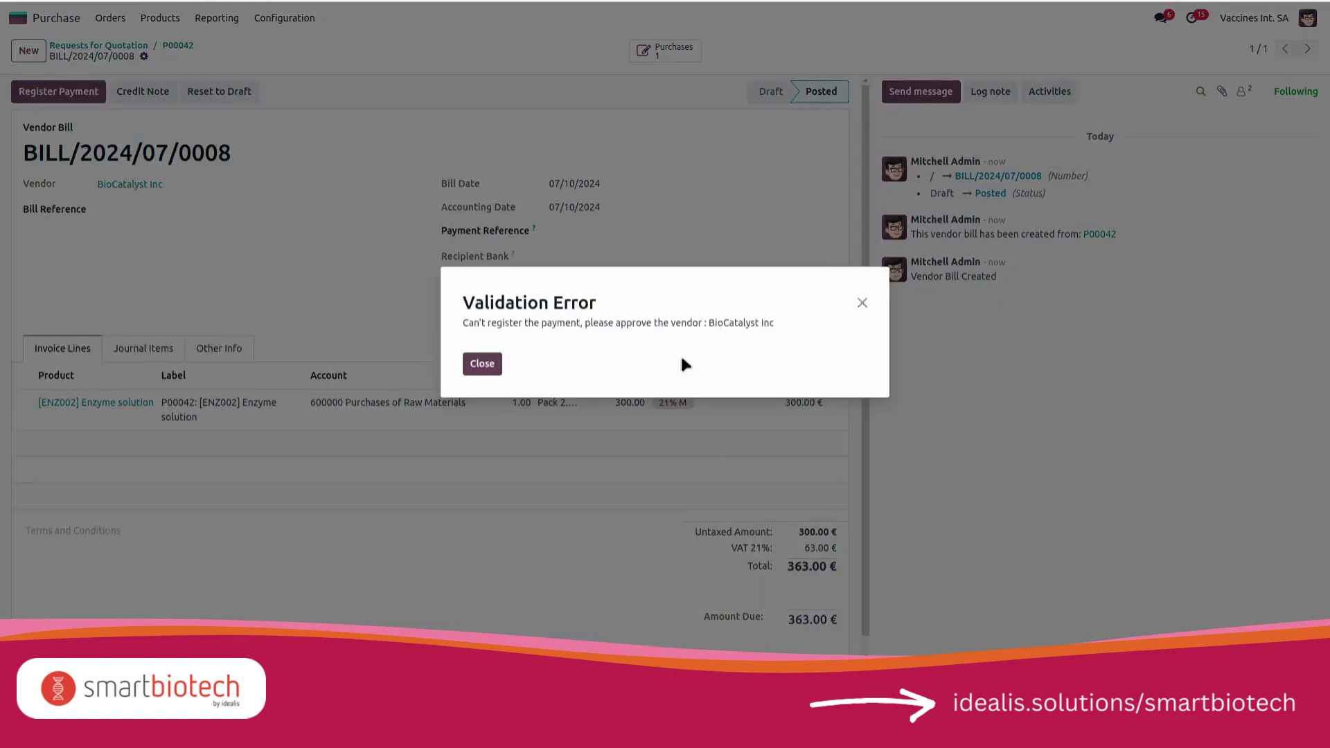
{"action": "left_click", "coordinate": [483, 364]}
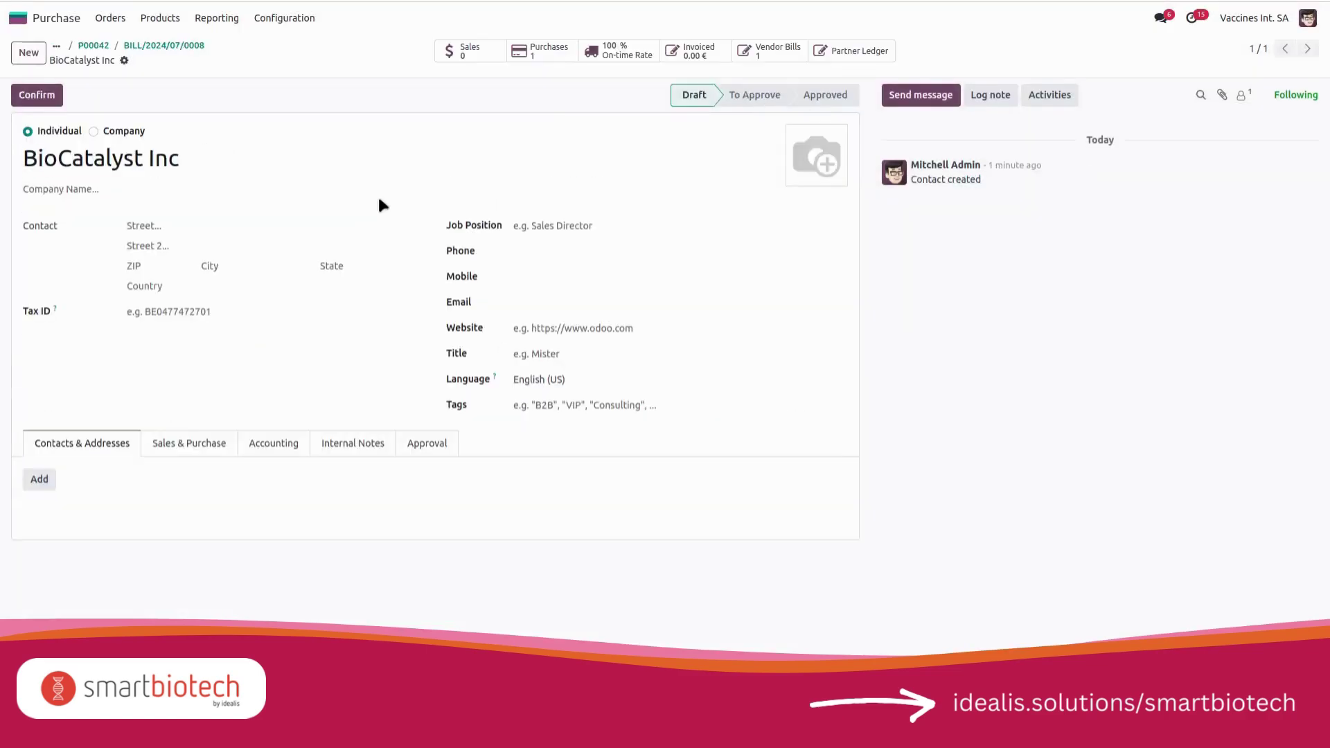
Make BioCatalyst Inc a company with trusted bank account 89756418 and submit it for approval
{"action": "left_click", "coordinate": [123, 135]}
{"action": "left_click", "coordinate": [270, 447]}
{"action": "left_click", "coordinate": [70, 554]}
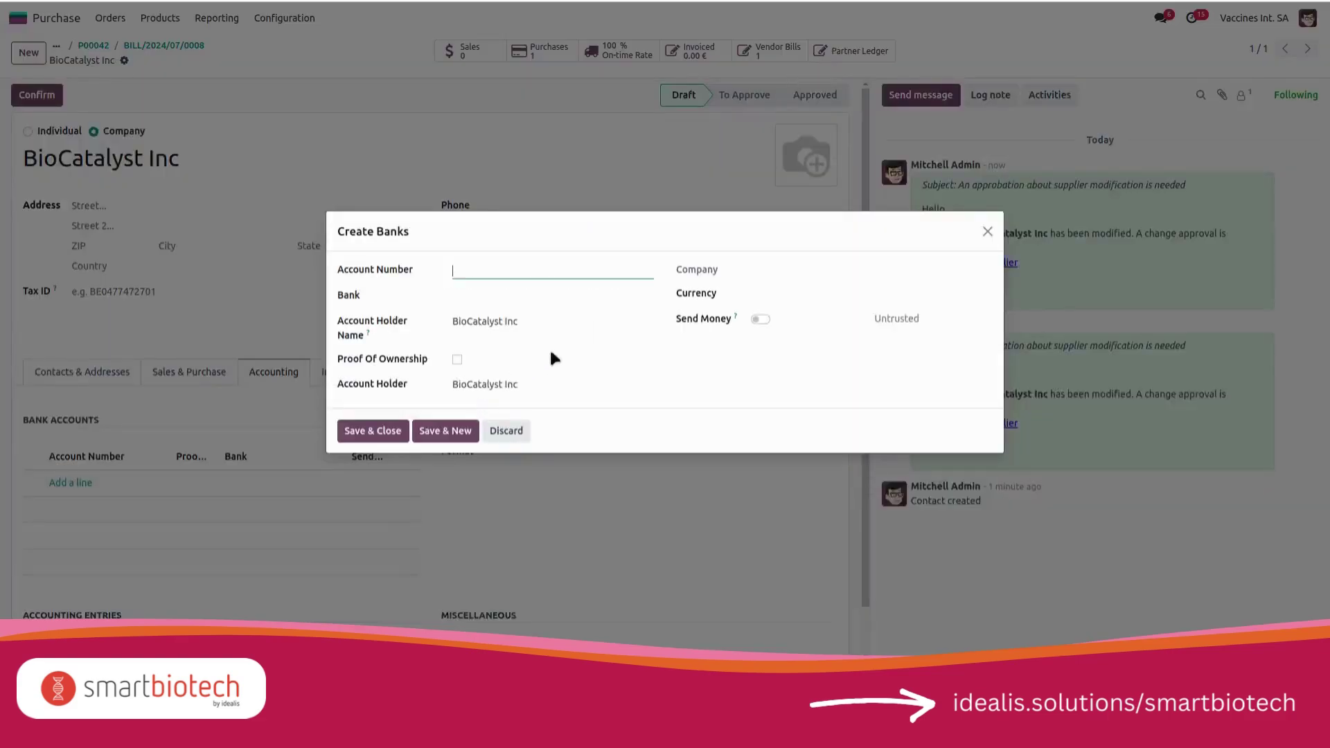
{"action": "type", "text": "89756418"}
{"action": "left_click", "coordinate": [761, 318]}
{"action": "left_click", "coordinate": [457, 360]}
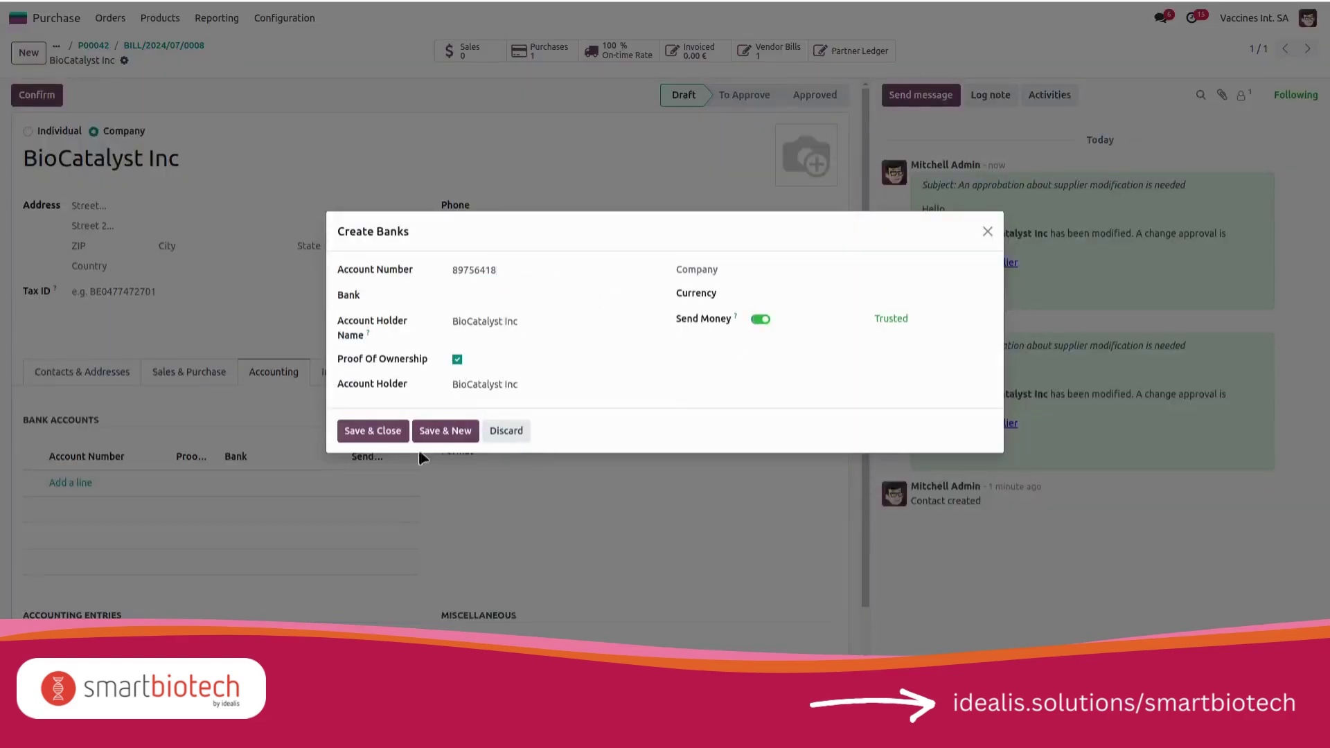
{"action": "left_click", "coordinate": [374, 432]}
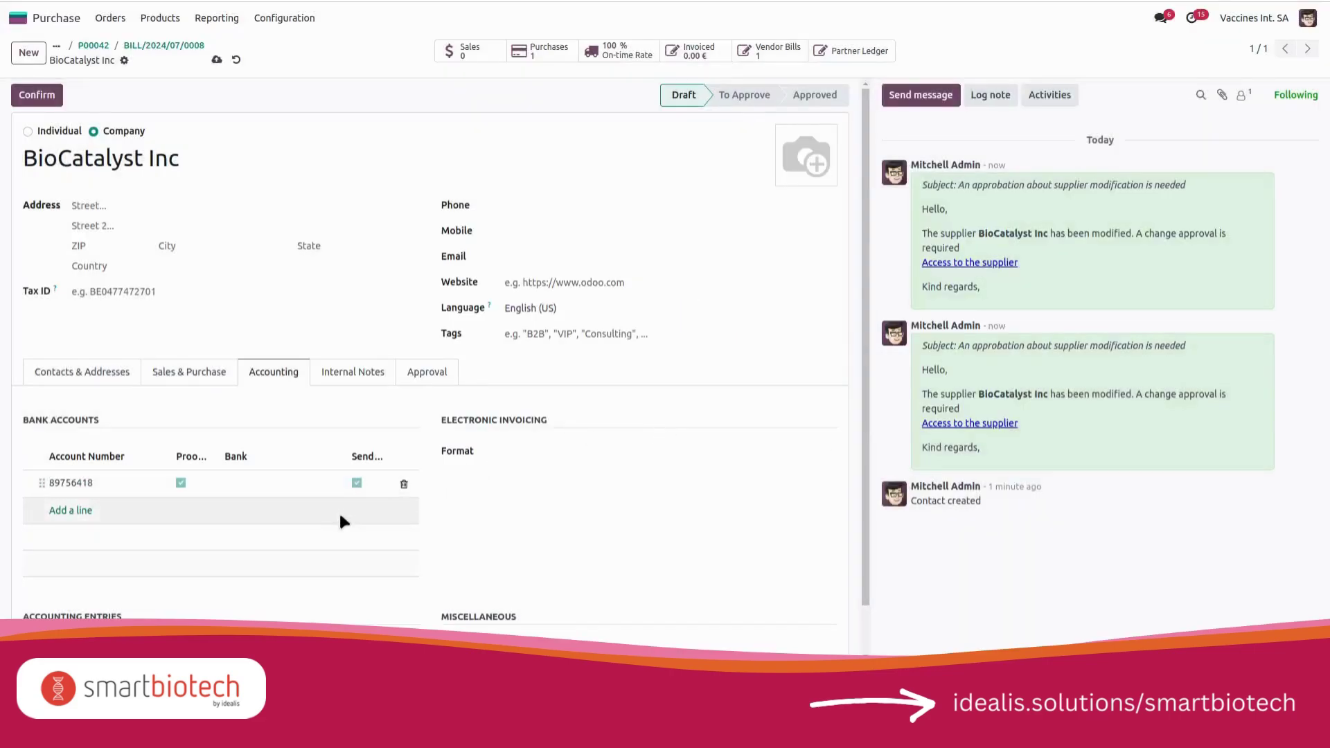
{"action": "left_click", "coordinate": [44, 97]}
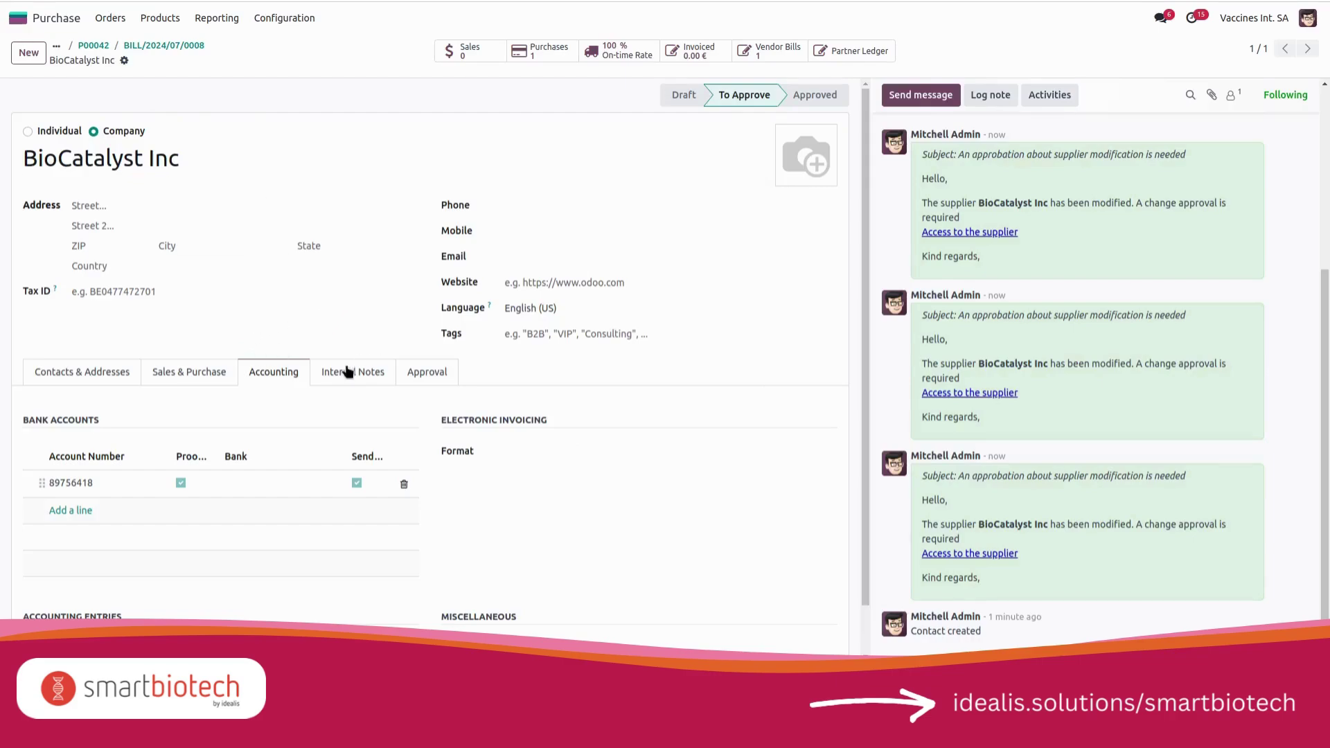
{"action": "left_click", "coordinate": [421, 371]}
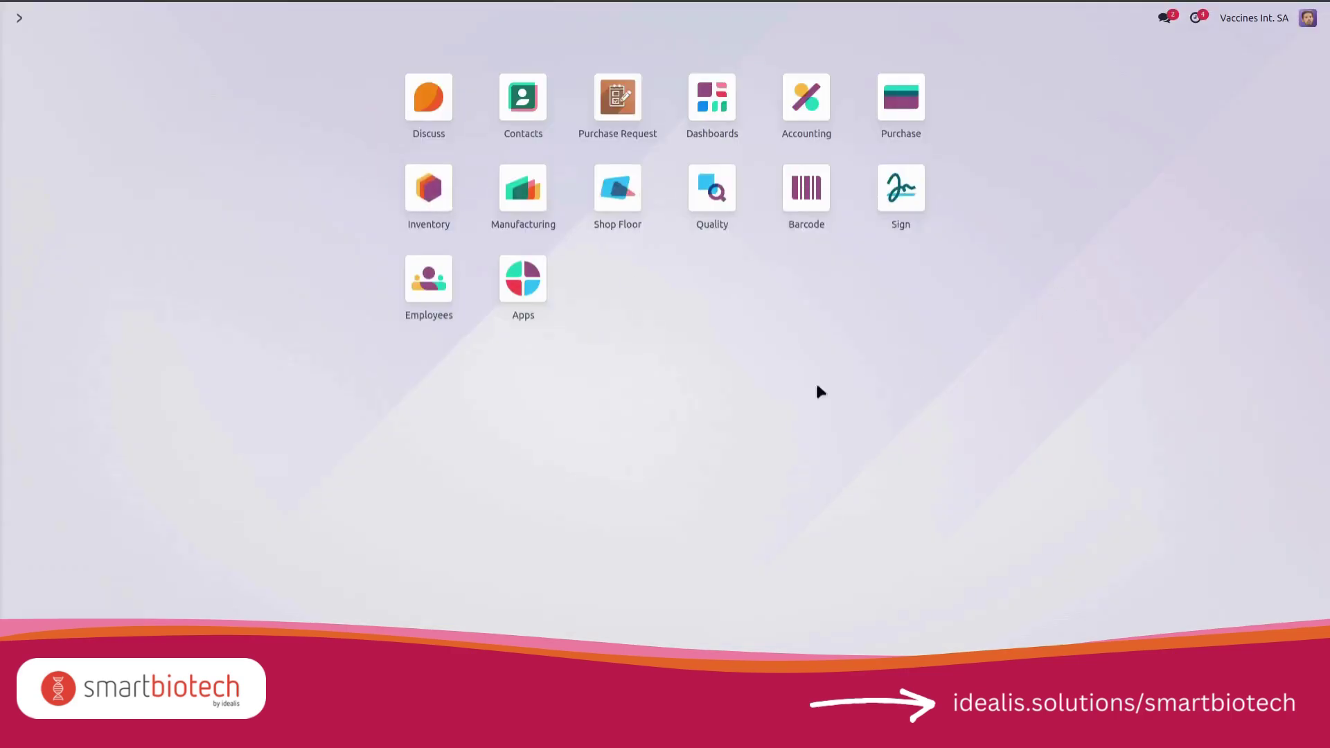
Find BioCatalyst Inc in Contacts by searching 'bio' and approve the vendor
{"action": "left_click", "coordinate": [525, 106]}
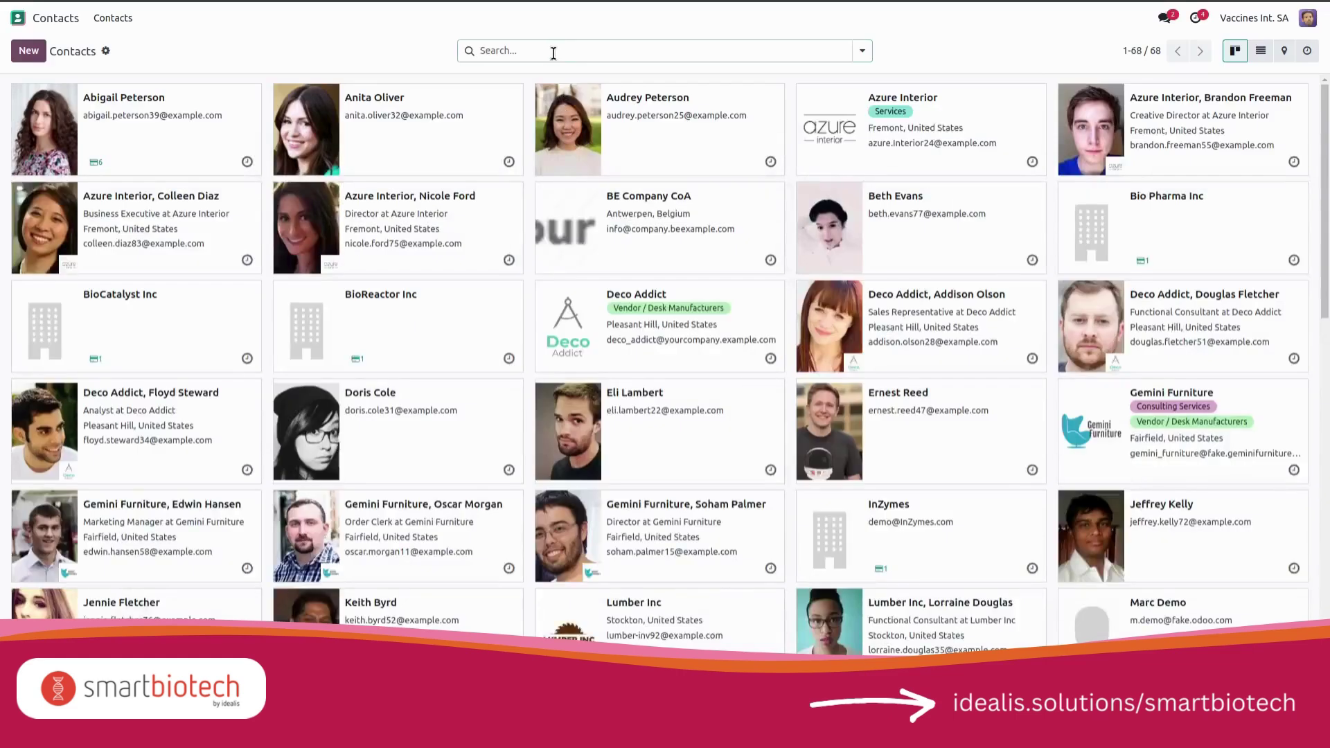
{"action": "type", "text": "bioca"}
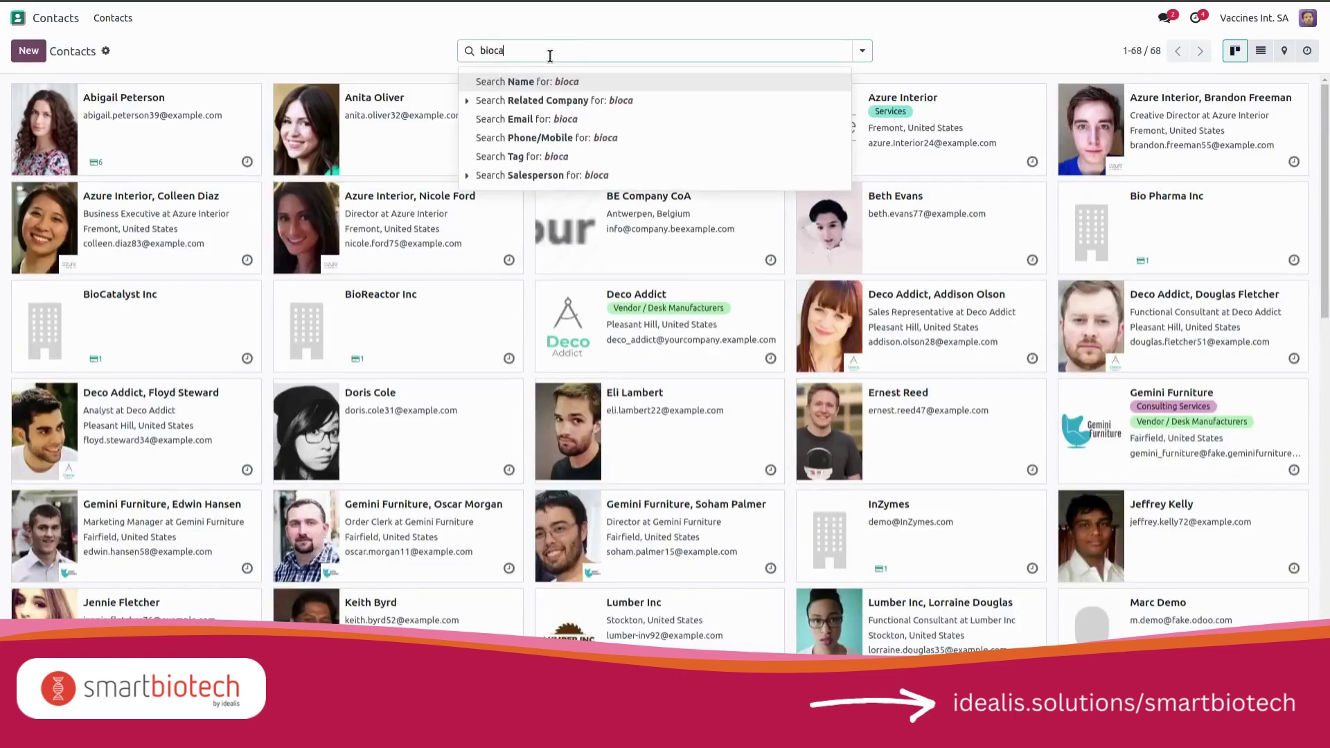
{"action": "key", "text": "Return"}
{"action": "left_click", "coordinate": [133, 104]}
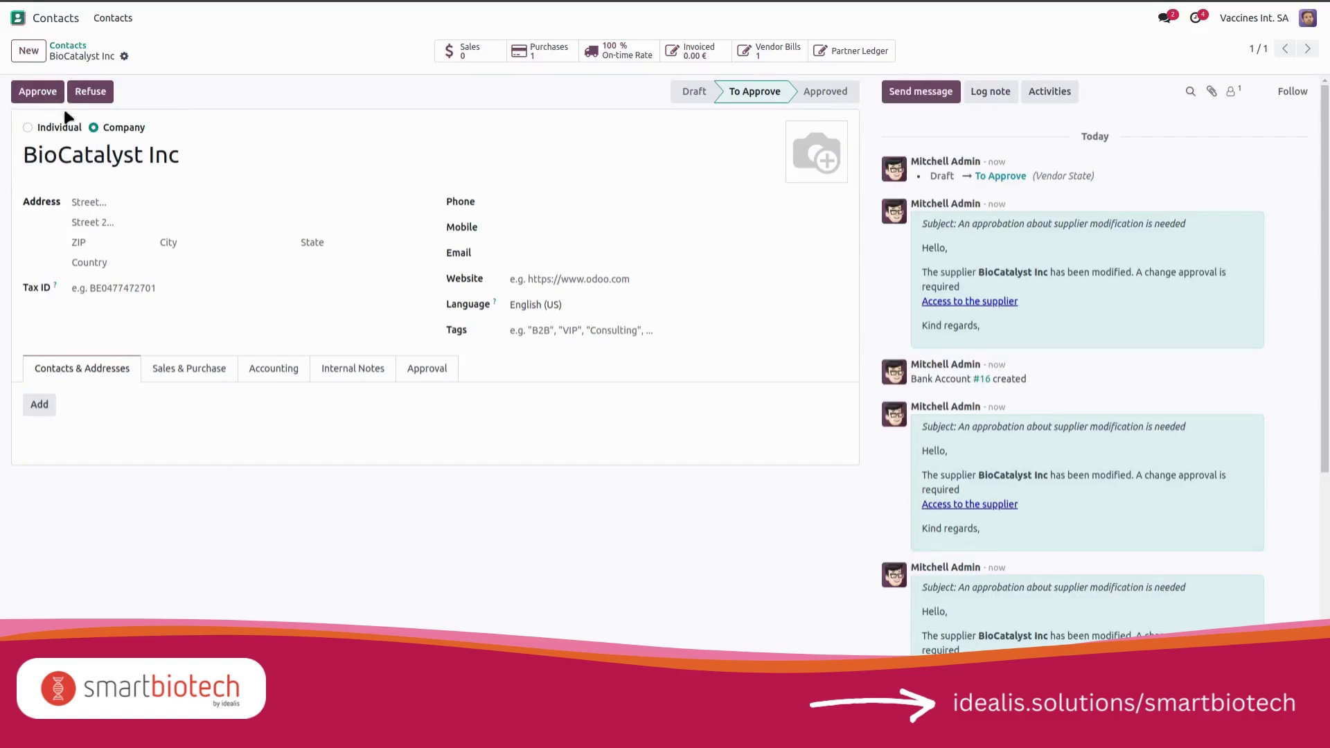
{"action": "left_click", "coordinate": [301, 367]}
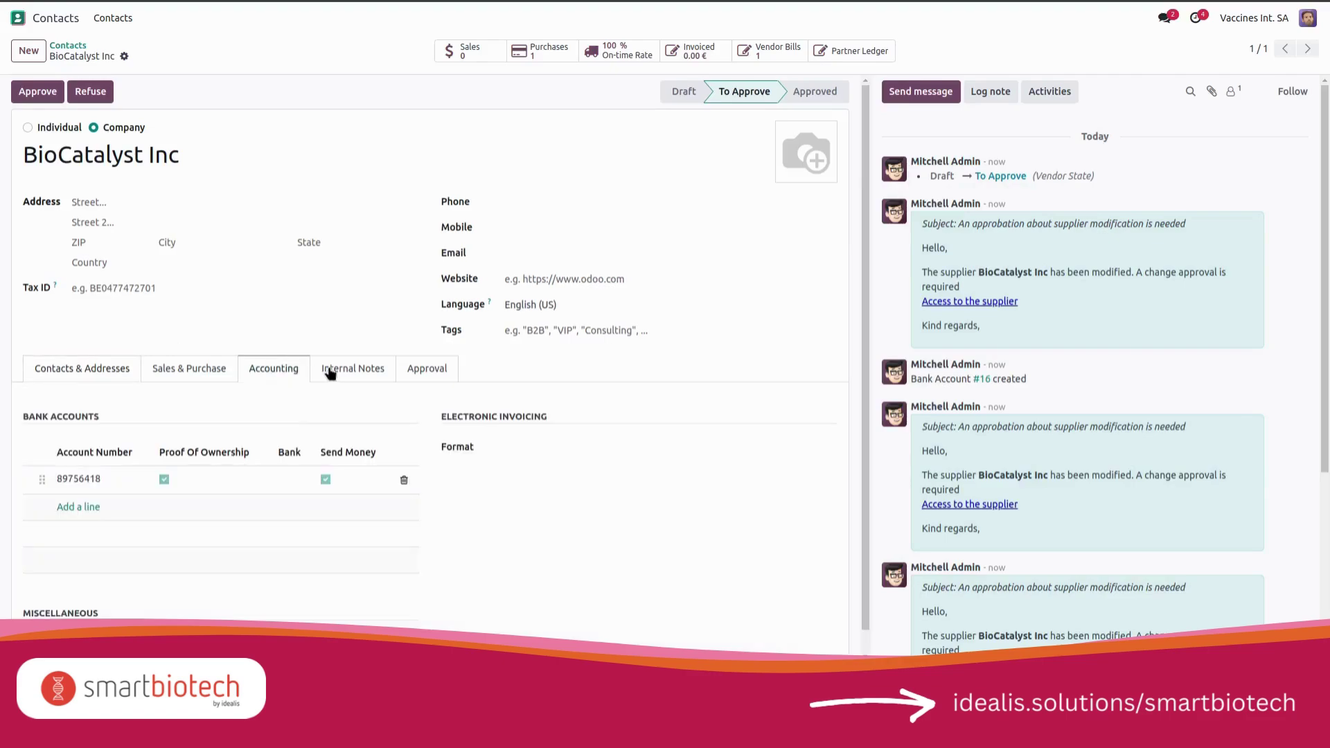
{"action": "left_click", "coordinate": [38, 93]}
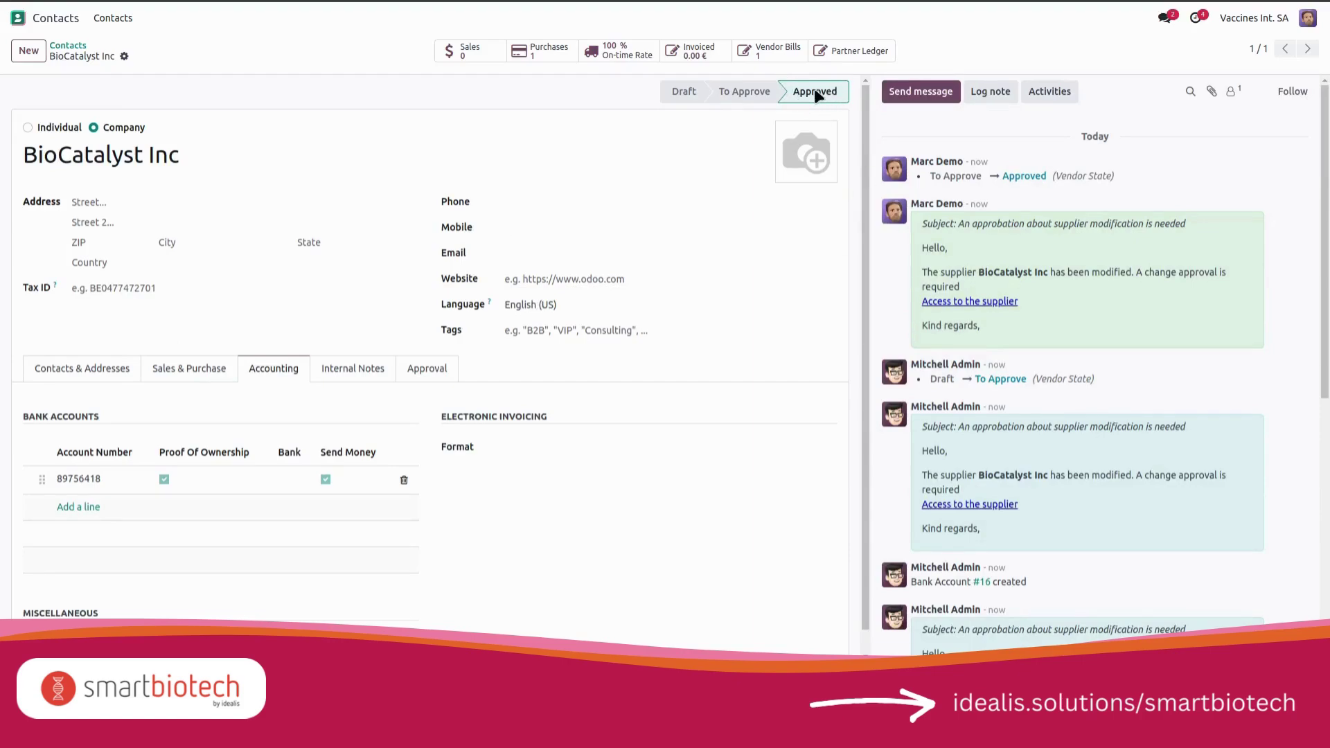
{"action": "key", "text": "alt"}
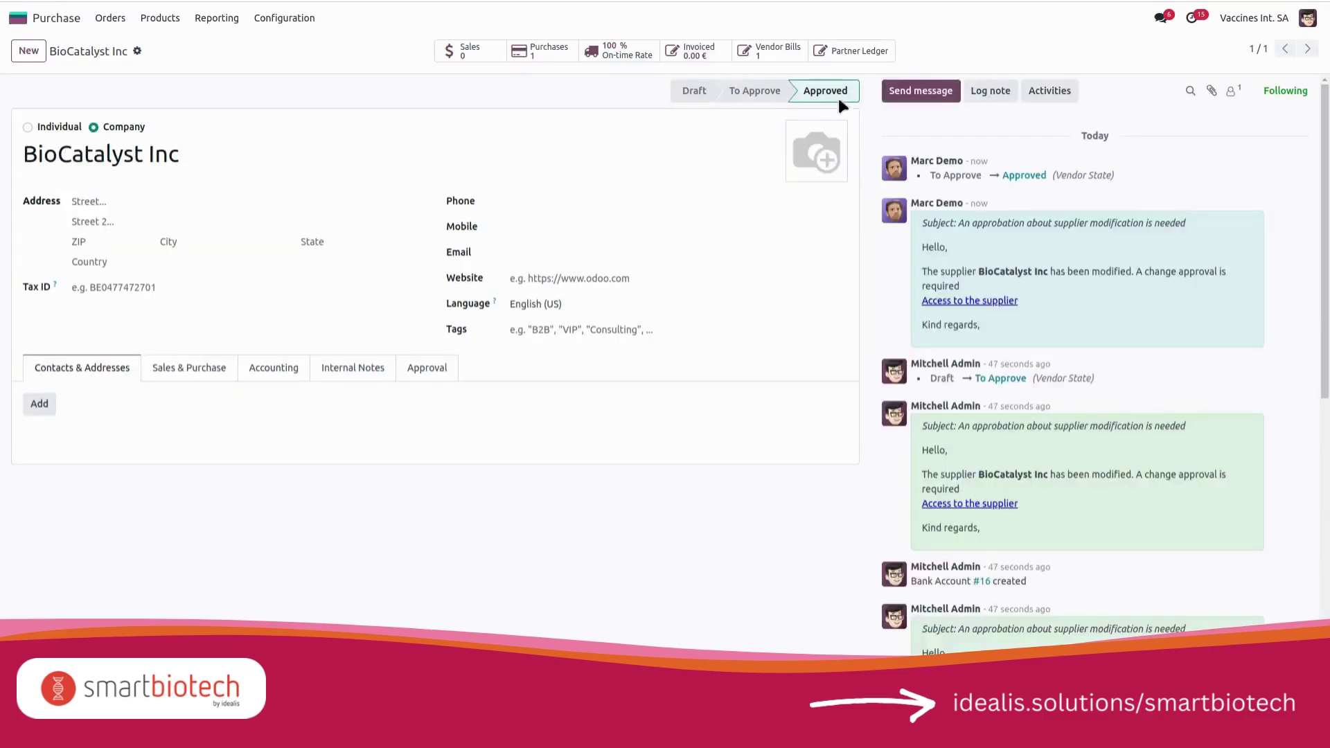
Pay bill BILL/2024/07/0008 in full, leaving 0.00 € due
{"action": "left_click", "coordinate": [765, 51]}
{"action": "left_click", "coordinate": [292, 119]}
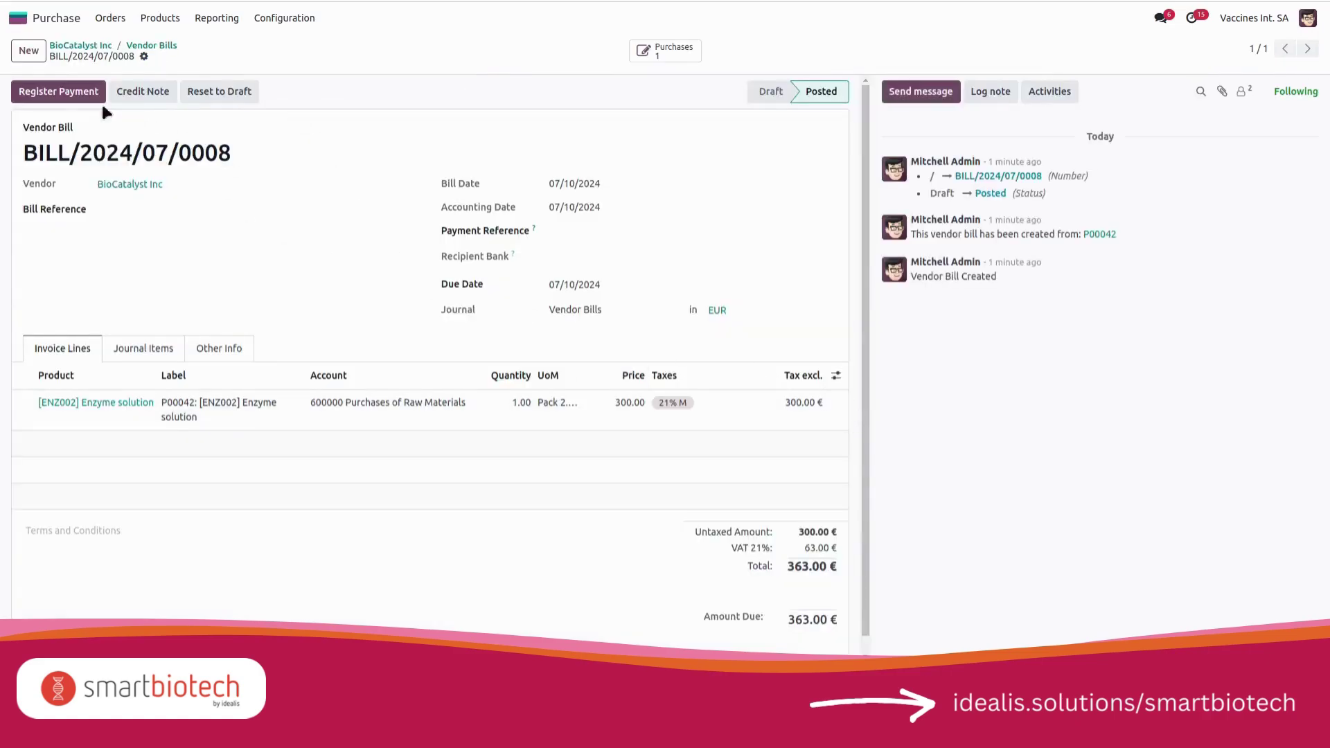
{"action": "left_click", "coordinate": [61, 92]}
{"action": "left_click", "coordinate": [395, 414]}
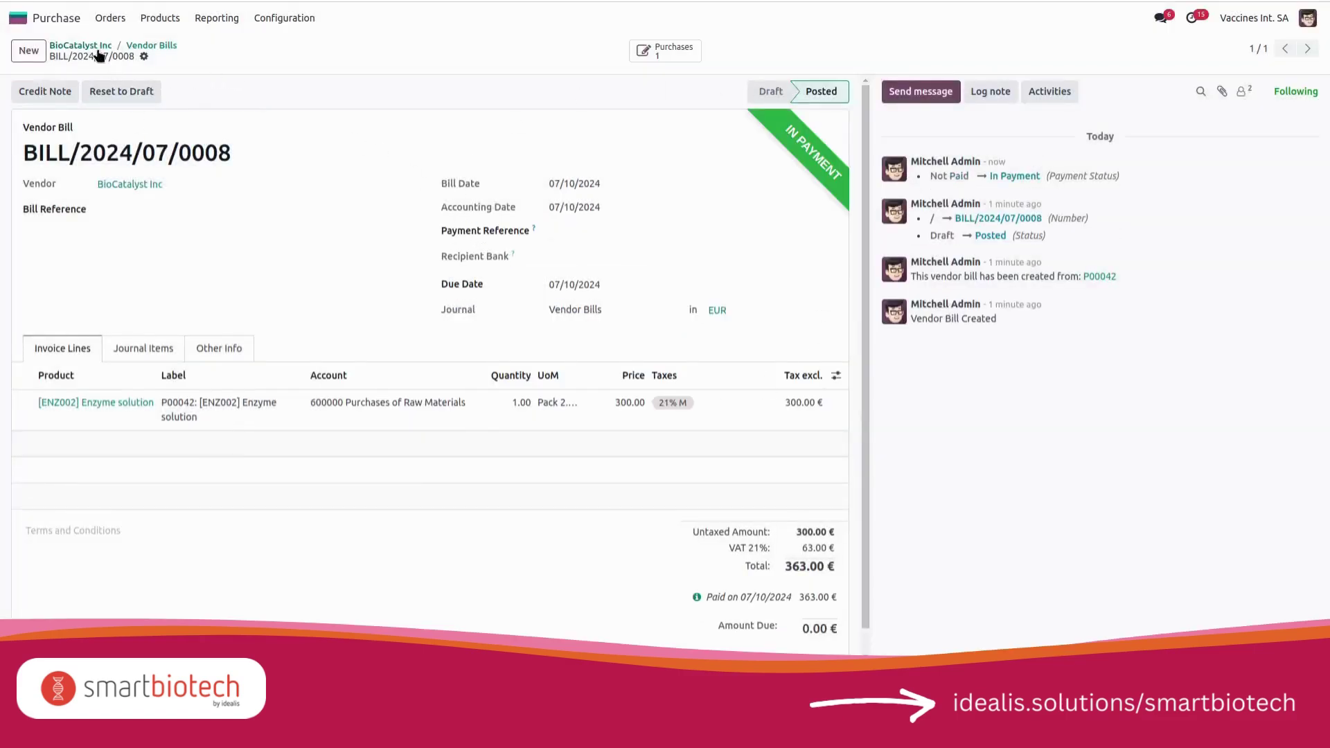
{"action": "left_click", "coordinate": [80, 45]}
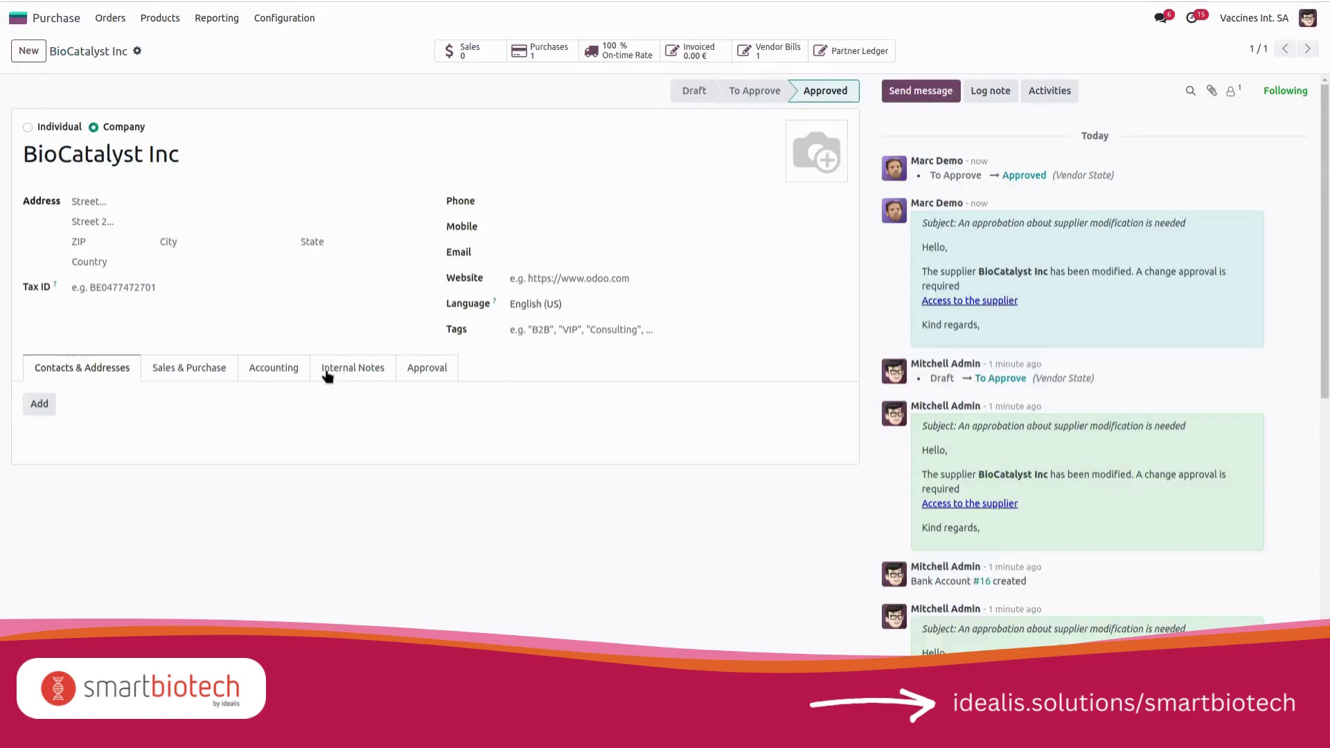
Add a second trusted, ownership-proven bank account 8975648 to BioCatalyst Inc and save the vendor
{"action": "left_click", "coordinate": [280, 369]}
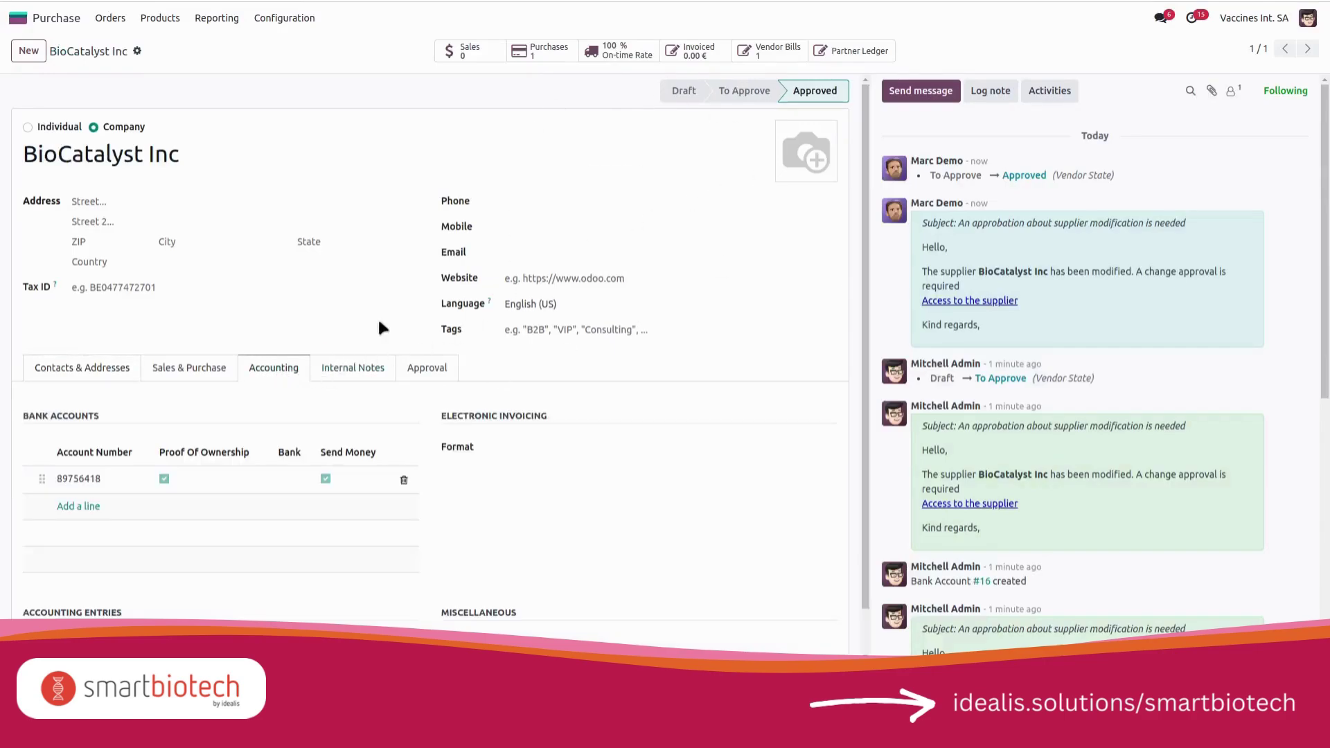
{"action": "left_click", "coordinate": [80, 507]}
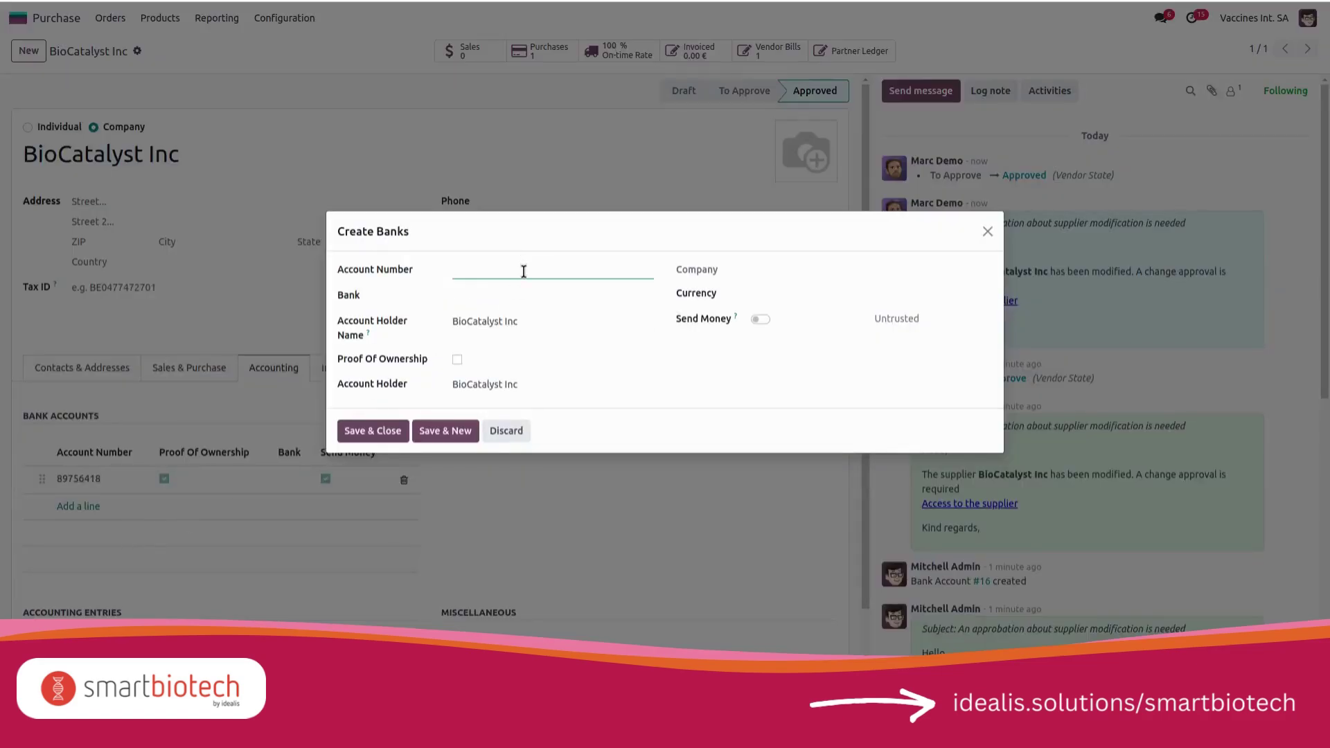
{"action": "type", "text": "8975648"}
{"action": "left_click", "coordinate": [758, 320]}
{"action": "left_click", "coordinate": [457, 359]}
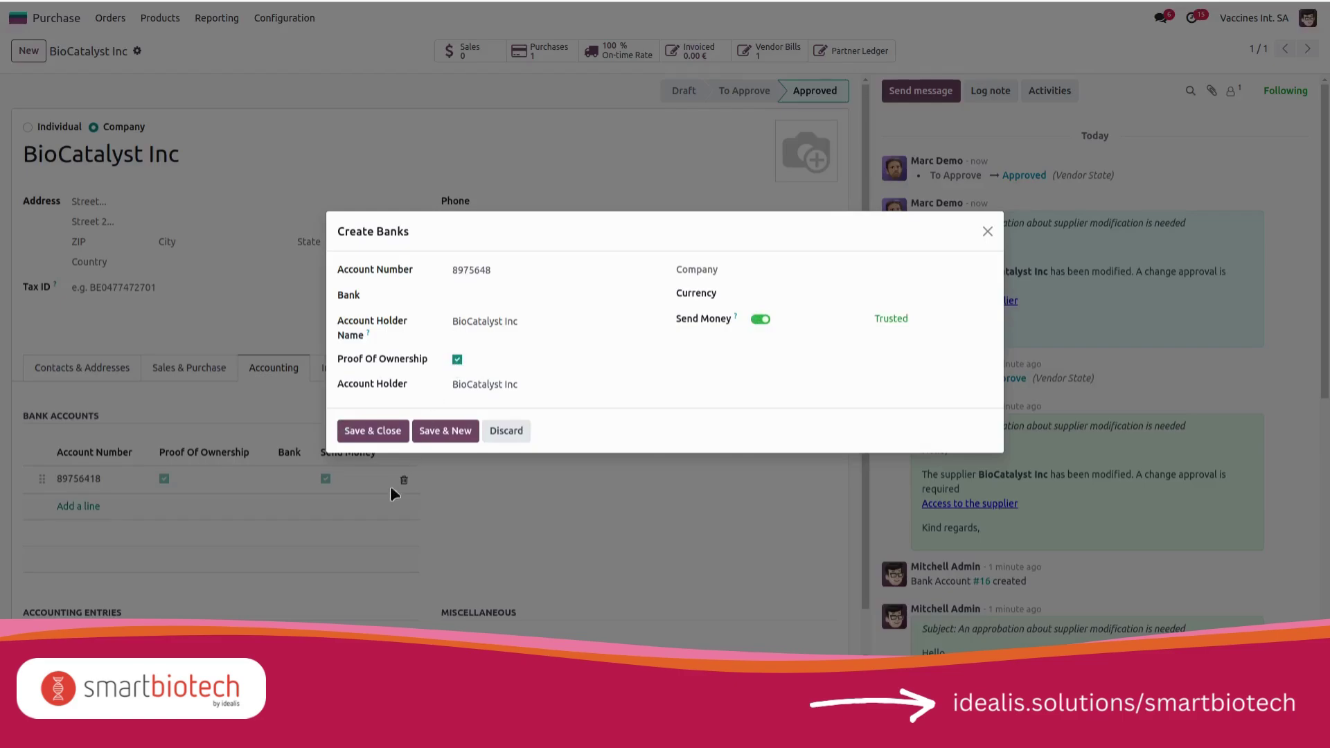
{"action": "left_click", "coordinate": [372, 431]}
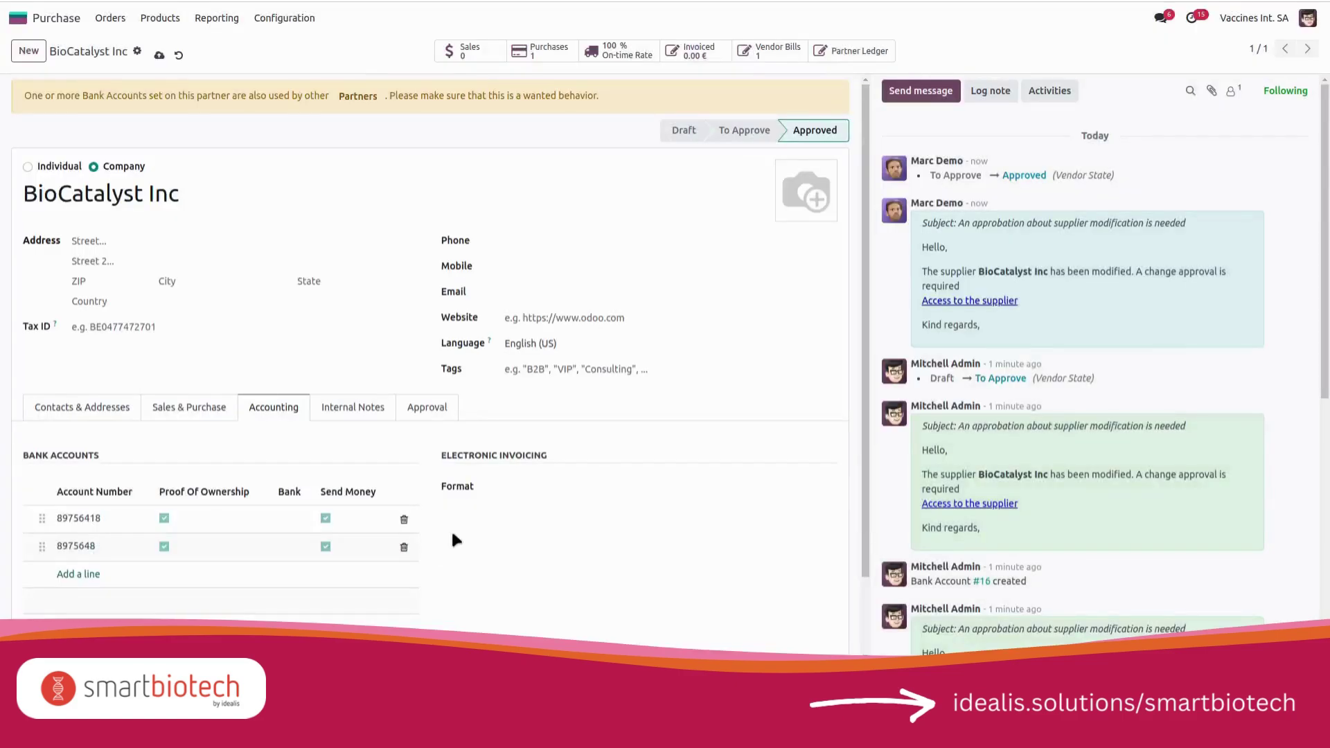
{"action": "key", "text": "alt+s"}
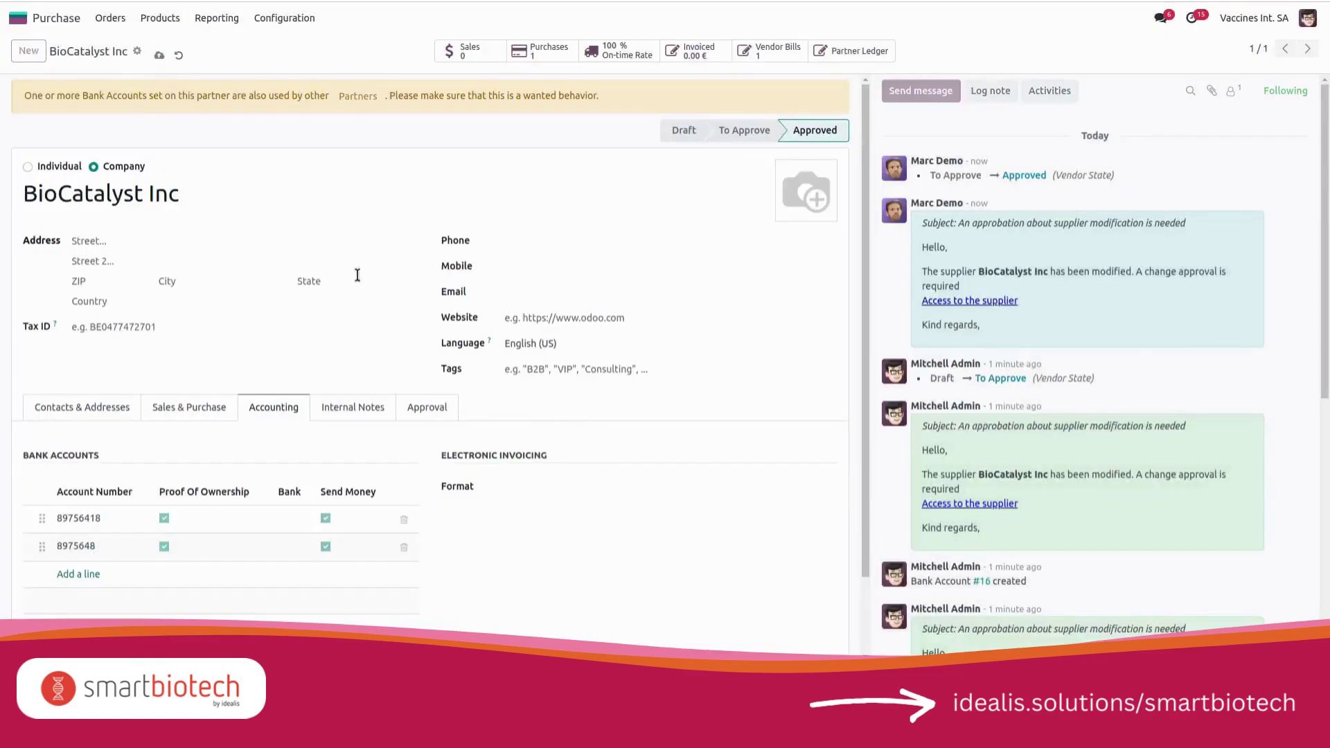